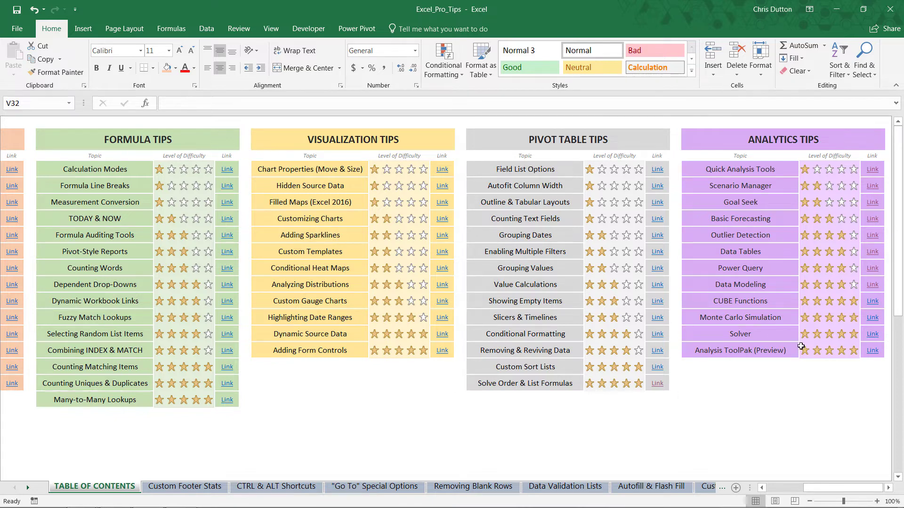
Open the CUBE Functions worksheet from the table of contents and review its month, member type and product sales tables
{"action": "left_click", "coordinate": [756, 304]}
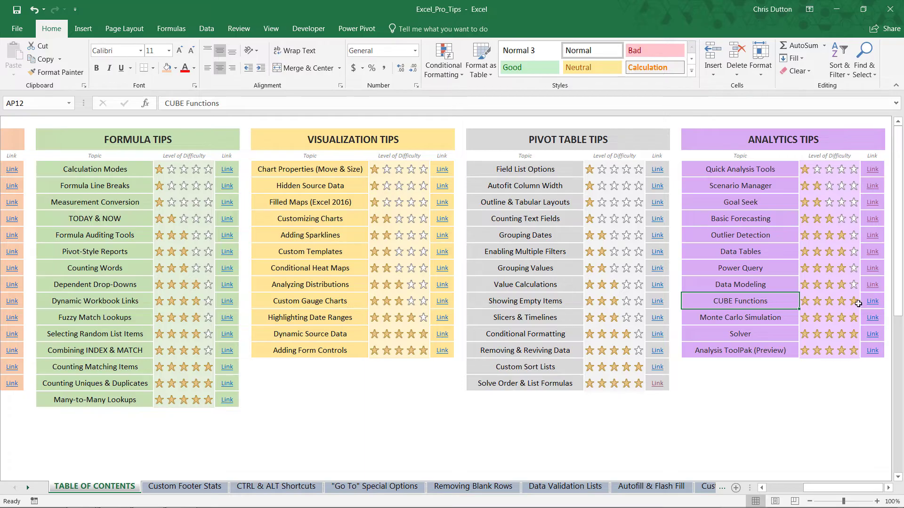
{"action": "left_click", "coordinate": [872, 301]}
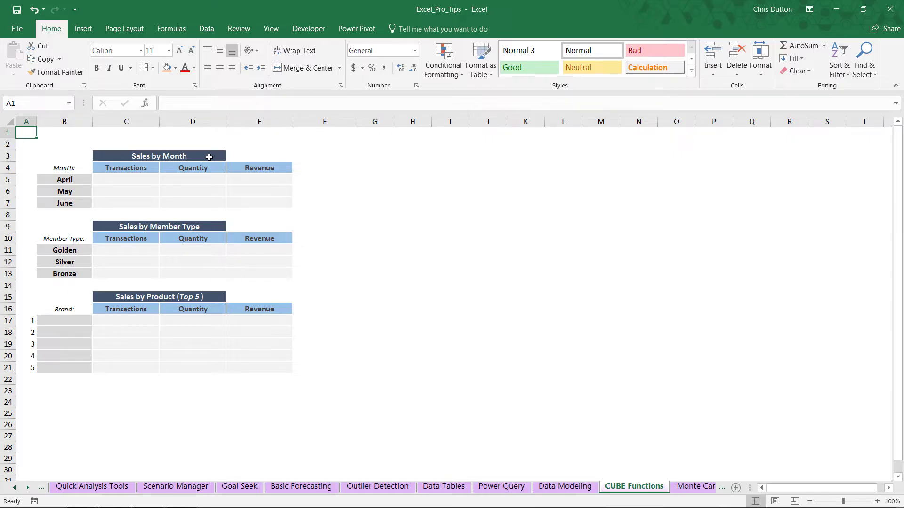
{"action": "left_click_drag", "start_coordinate": [29, 145], "coordinate": [313, 396]}
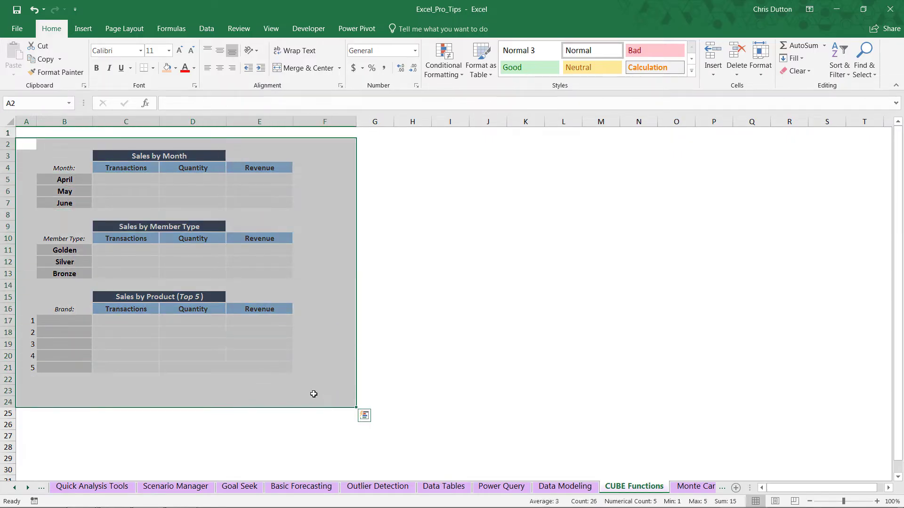
{"action": "left_click", "coordinate": [256, 310]}
{"action": "left_click", "coordinate": [191, 309]}
{"action": "left_click", "coordinate": [125, 310]}
{"action": "left_click", "coordinate": [68, 321]}
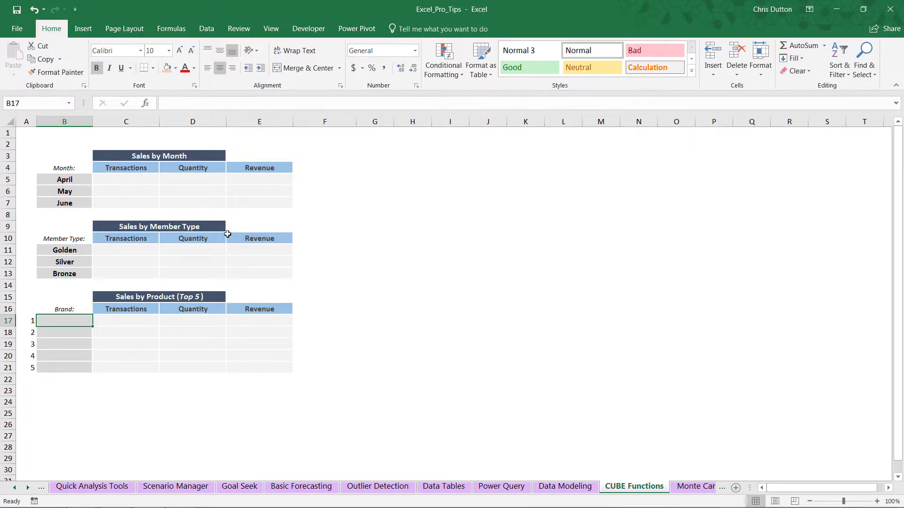
Open the Power Pivot data model in diagram view and examine the fields of the transactions, customers and products tables
{"action": "left_click", "coordinate": [354, 29]}
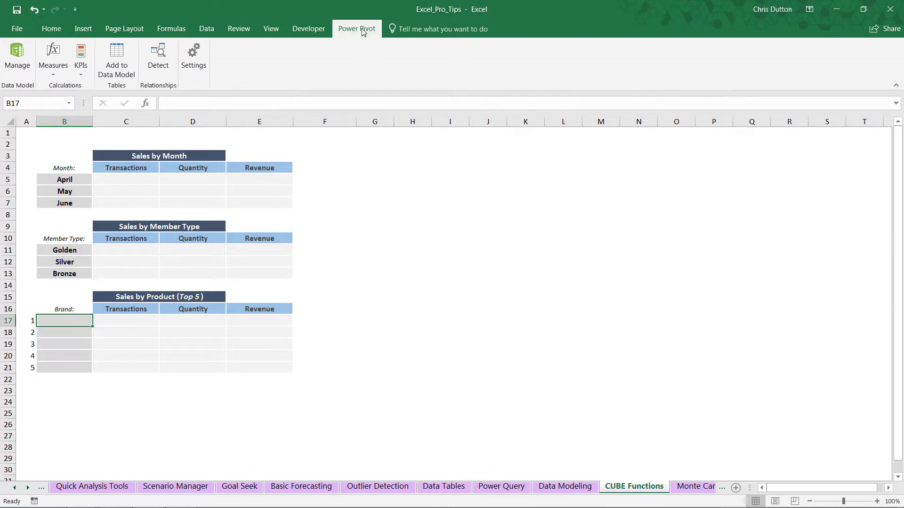
{"action": "left_click", "coordinate": [18, 55]}
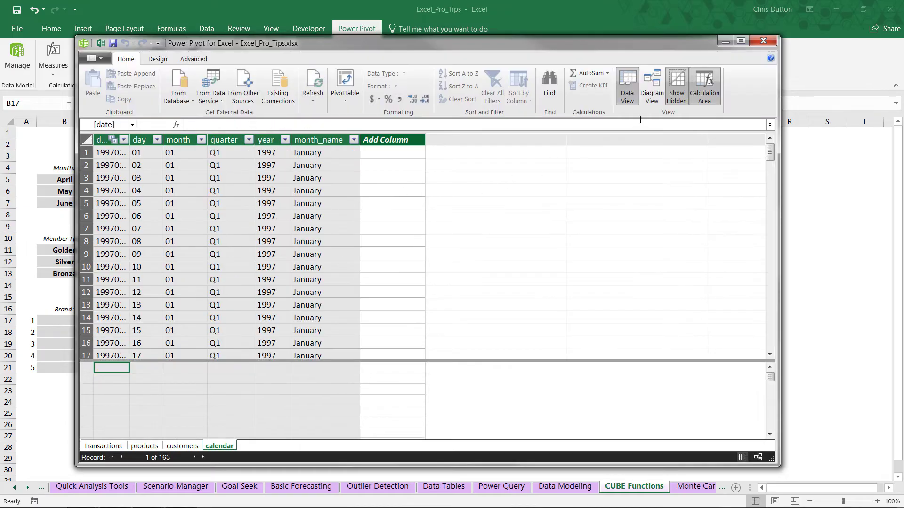
{"action": "left_click", "coordinate": [652, 90]}
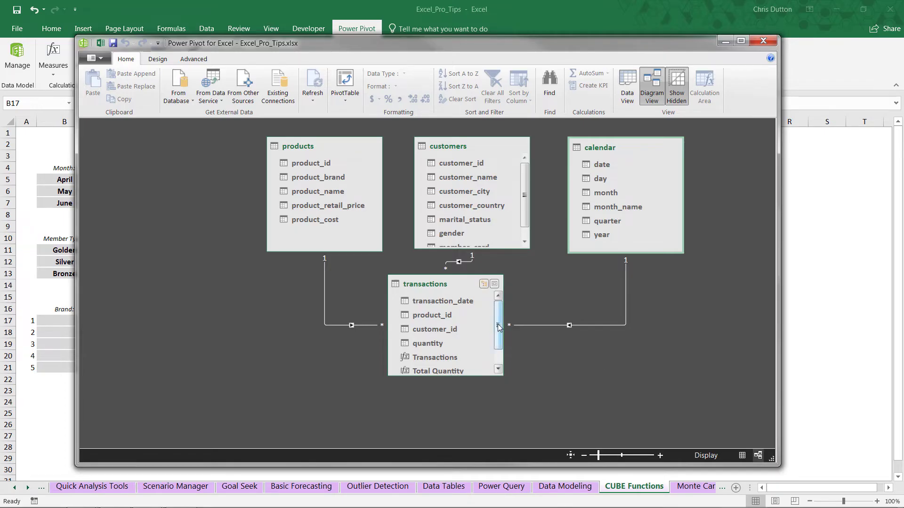
{"action": "scroll", "coordinate": [499, 339], "scroll_direction": "down", "scroll_amount": 2}
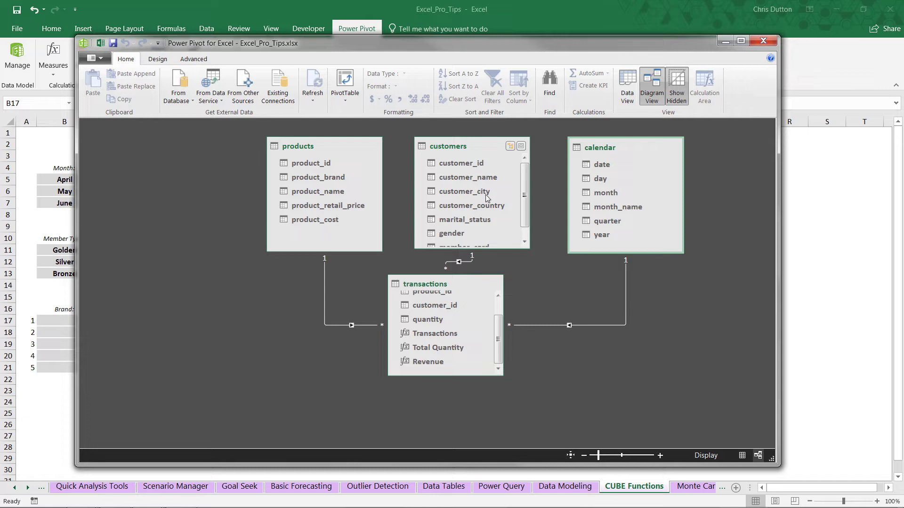
{"action": "scroll", "coordinate": [524, 186], "scroll_direction": "down", "scroll_amount": 1}
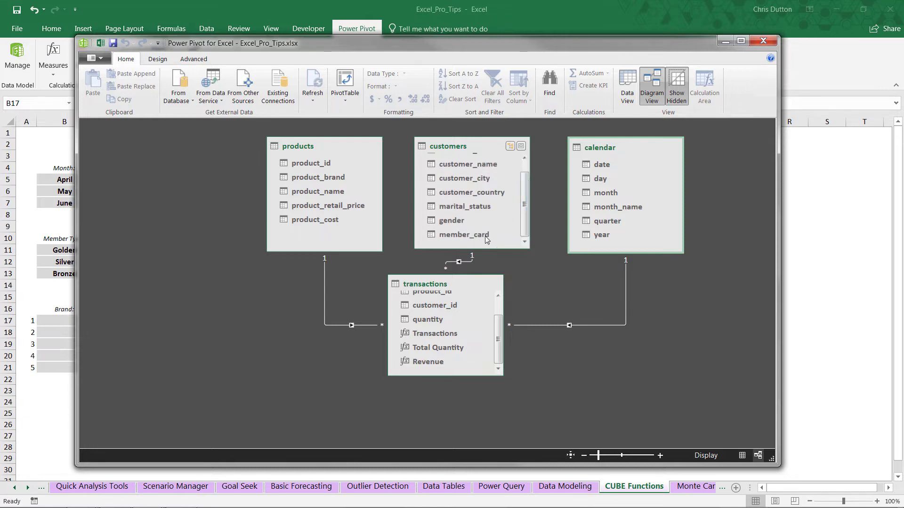
{"action": "left_click", "coordinate": [320, 145]}
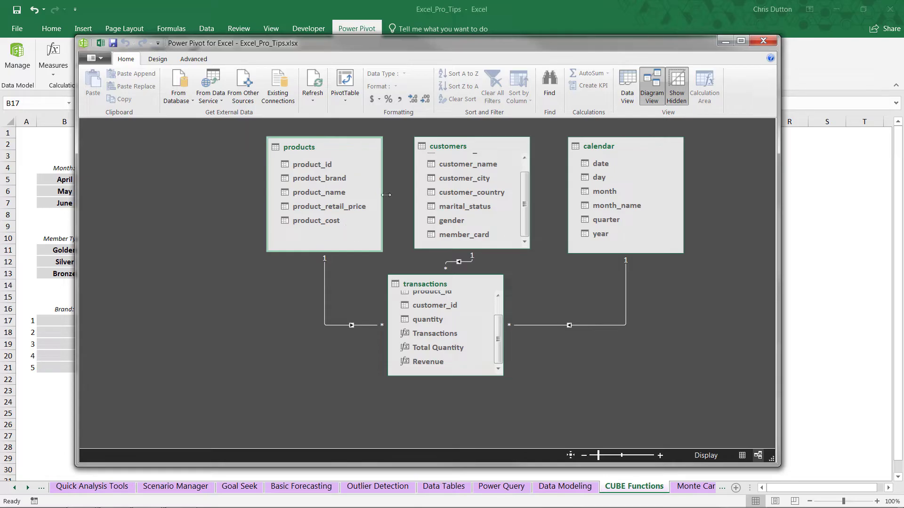
Create a PivotTable from the data model on the existing CUBE Functions worksheet at cell H2
{"action": "left_click", "coordinate": [344, 81]}
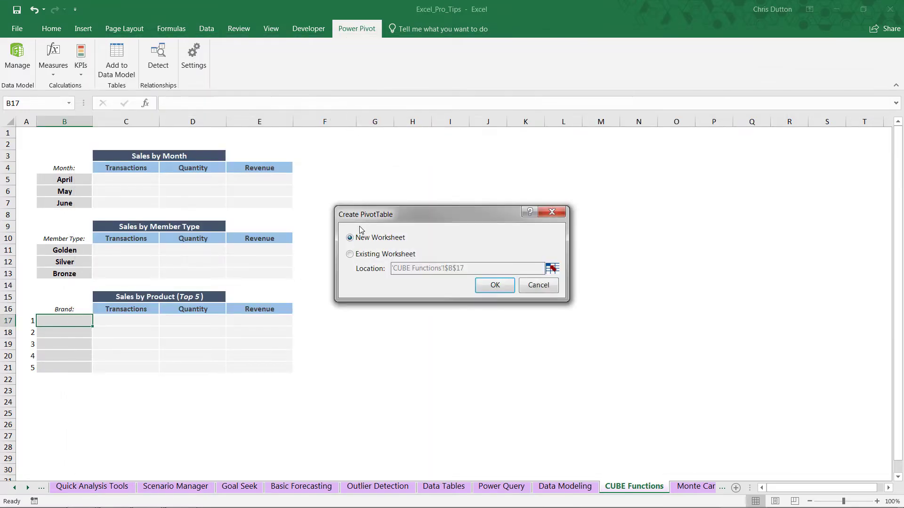
{"action": "left_click", "coordinate": [350, 255]}
{"action": "left_click_drag", "start_coordinate": [365, 217], "coordinate": [553, 217]}
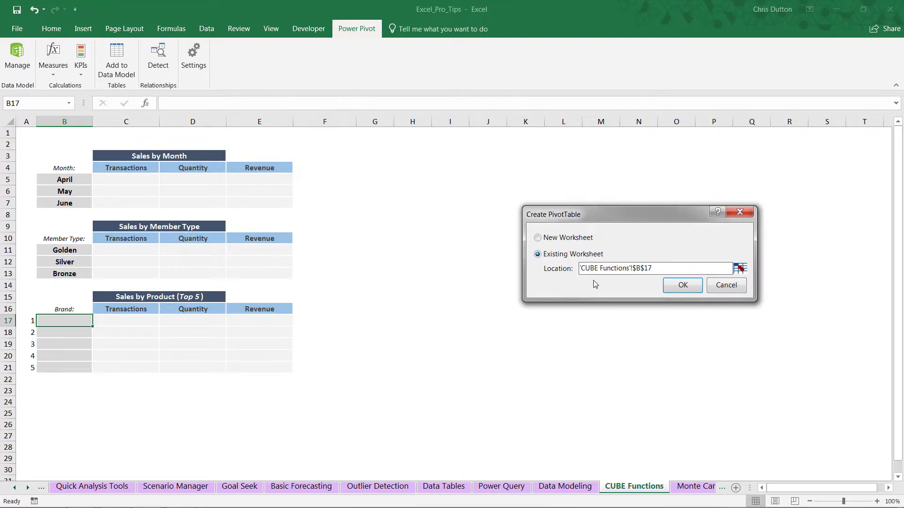
{"action": "left_click", "coordinate": [742, 272]}
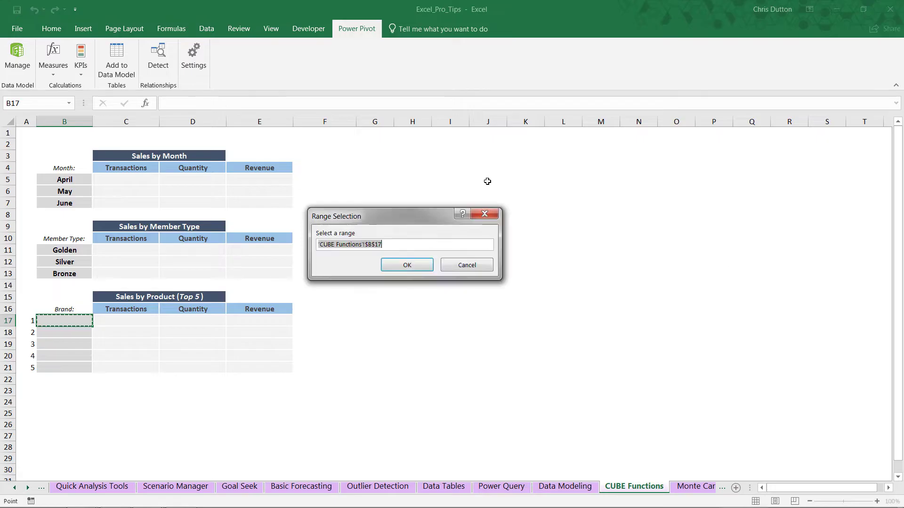
{"action": "left_click", "coordinate": [411, 146]}
{"action": "left_click", "coordinate": [407, 266]}
{"action": "left_click", "coordinate": [683, 286]}
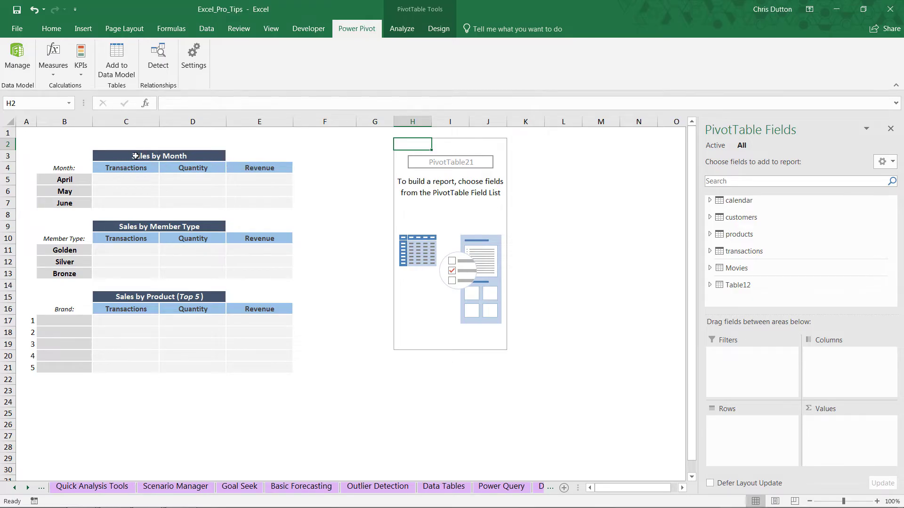
{"action": "left_click_drag", "start_coordinate": [70, 179], "coordinate": [65, 203]}
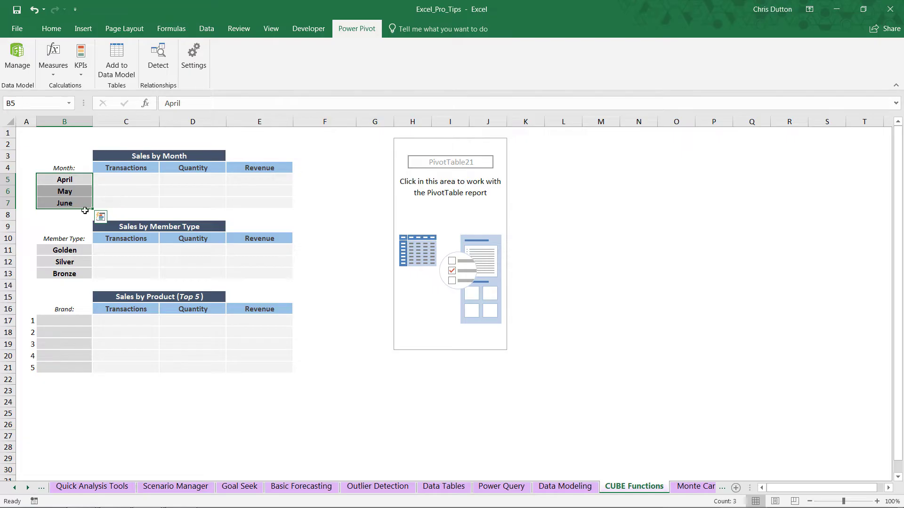
{"action": "left_click", "coordinate": [76, 253]}
{"action": "left_click_drag", "start_coordinate": [79, 262], "coordinate": [82, 272]}
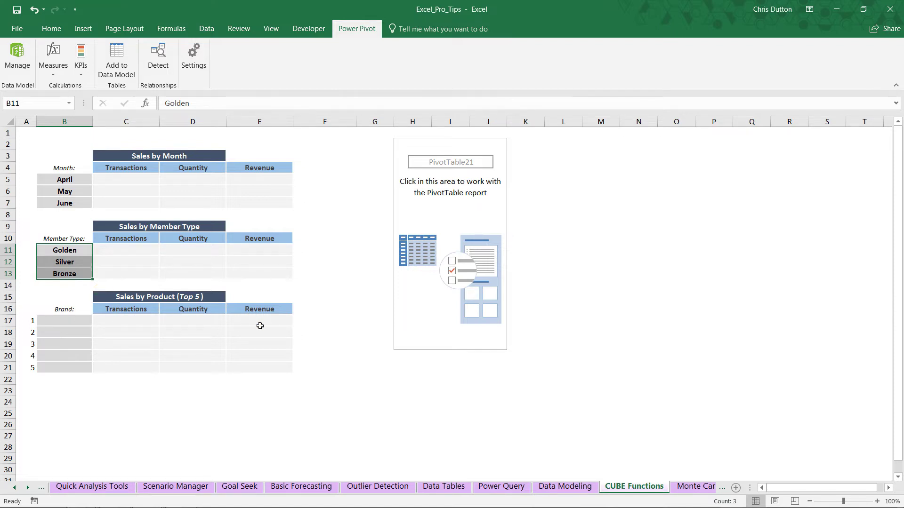
{"action": "left_click", "coordinate": [125, 188]}
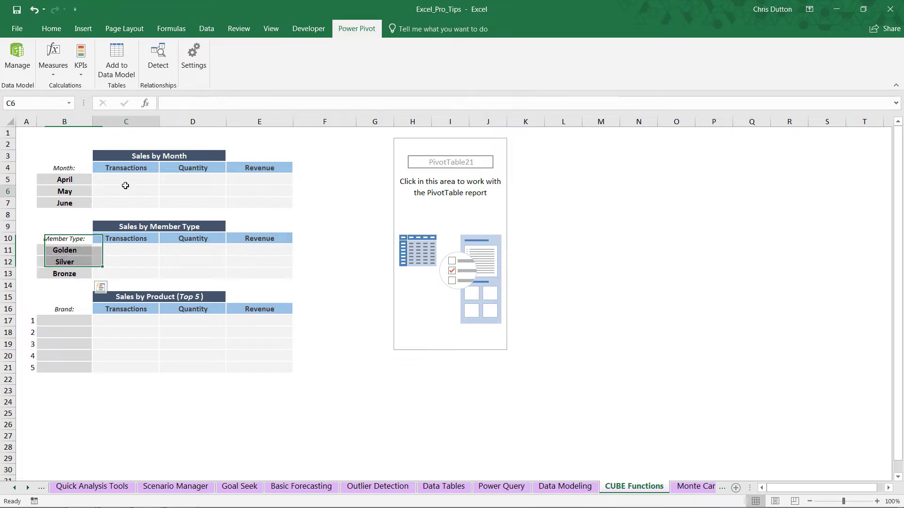
Add the Transactions, Total Quantity and Revenue measures from the transactions table to the PivotTable values
{"action": "left_click", "coordinate": [466, 206]}
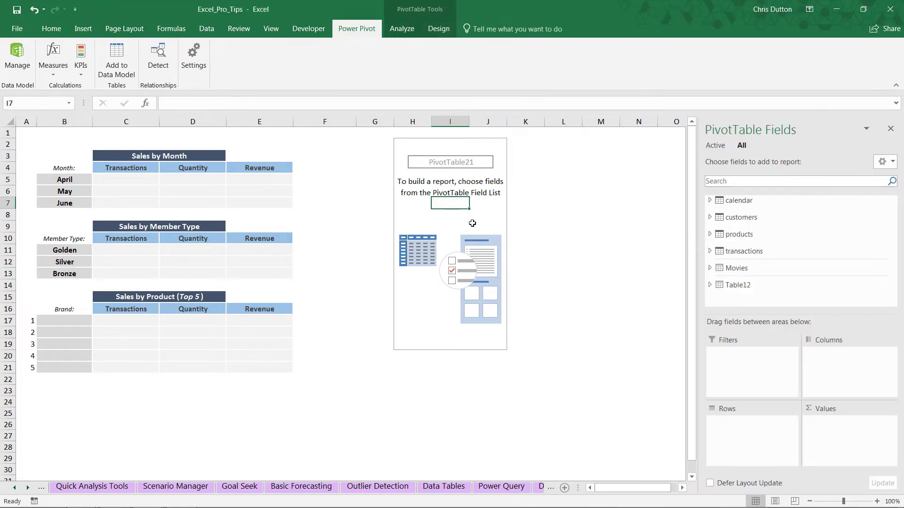
{"action": "left_click", "coordinate": [710, 251]}
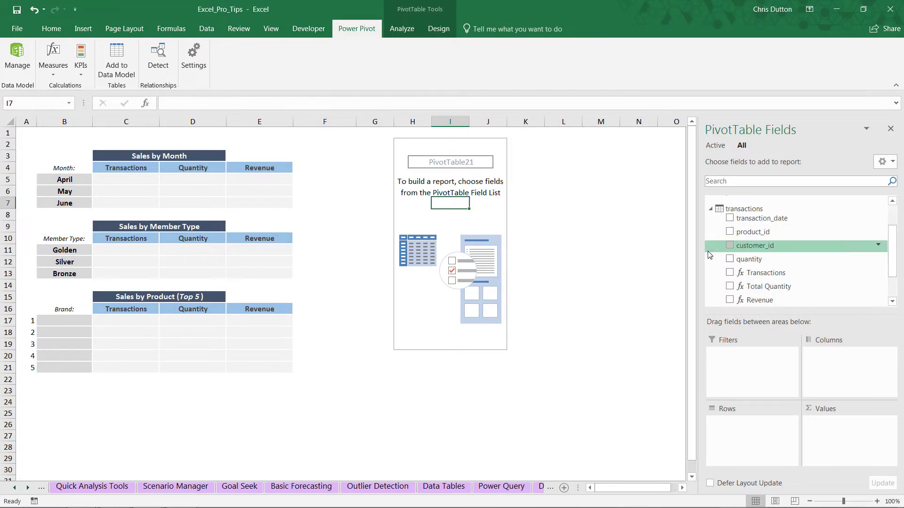
{"action": "left_click_drag", "start_coordinate": [761, 274], "coordinate": [831, 422]}
{"action": "left_click", "coordinate": [729, 278]}
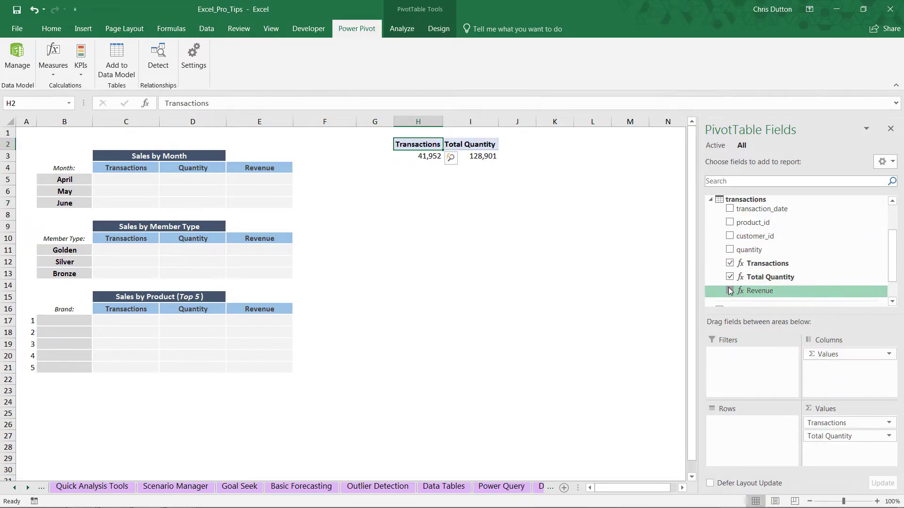
{"action": "left_click", "coordinate": [730, 291]}
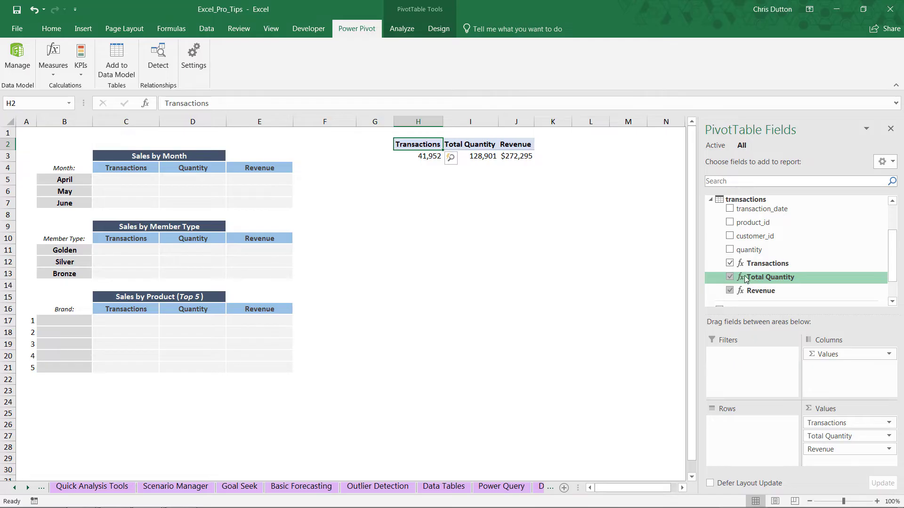
Add the month_name field from the calendar table to the PivotTable rows
{"action": "scroll", "coordinate": [748, 278], "scroll_direction": "up", "scroll_amount": 3}
{"action": "left_click", "coordinate": [710, 200]}
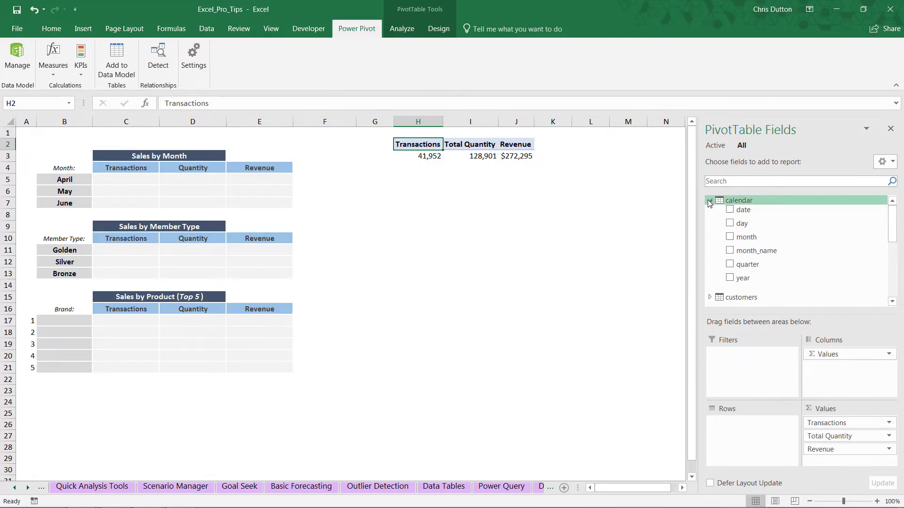
{"action": "left_click_drag", "start_coordinate": [747, 250], "coordinate": [736, 423]}
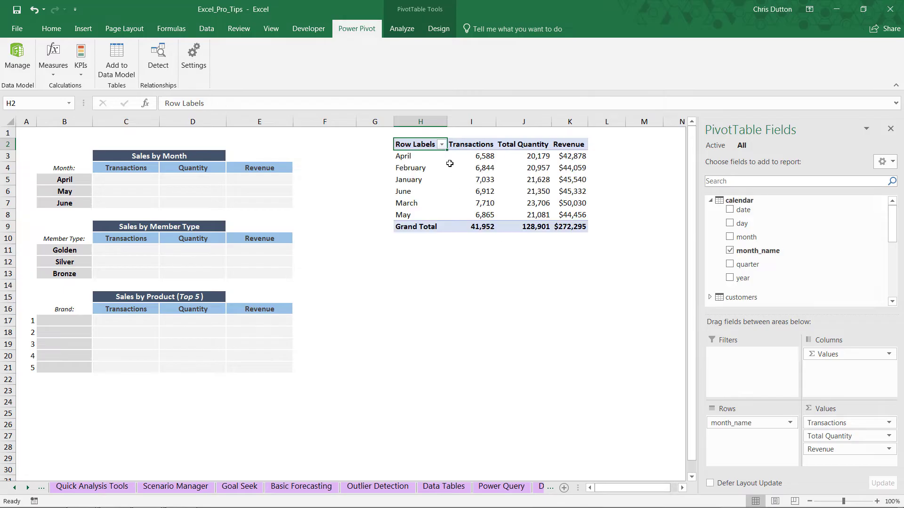
Filter the PivotTable row labels to April, May and June, and sort them in ascending order
{"action": "left_click", "coordinate": [441, 144]}
{"action": "left_click", "coordinate": [322, 260]}
{"action": "left_click", "coordinate": [322, 269]}
{"action": "left_click", "coordinate": [322, 315]}
{"action": "left_click", "coordinate": [322, 296]}
{"action": "left_click", "coordinate": [376, 349]}
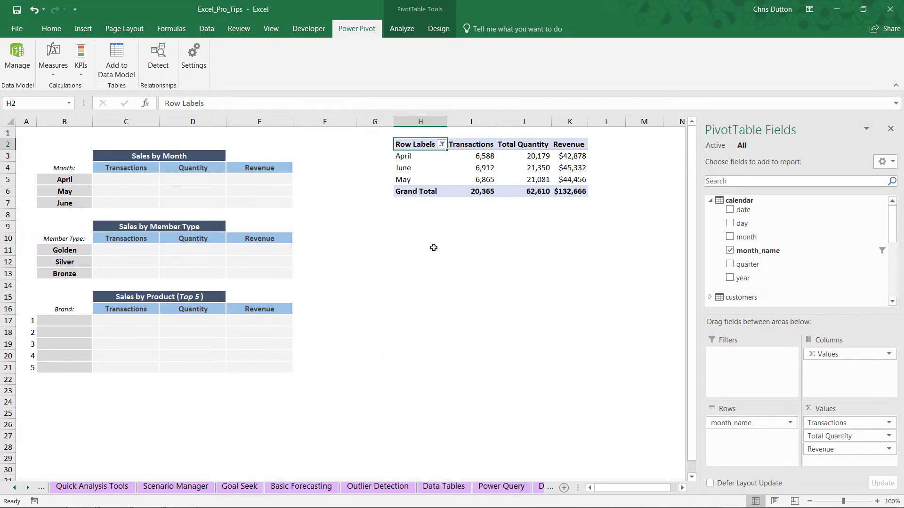
{"action": "left_click", "coordinate": [442, 145]}
{"action": "left_click", "coordinate": [400, 156]}
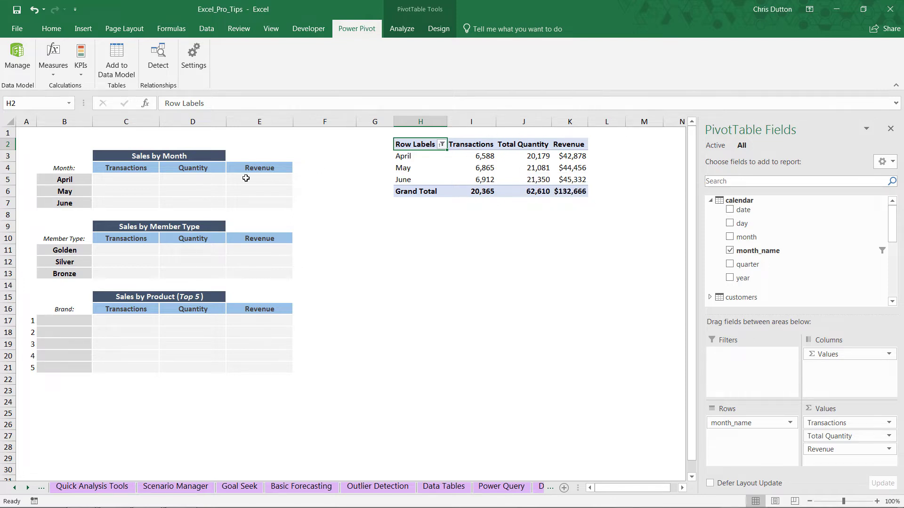
{"action": "left_click", "coordinate": [113, 180]}
{"action": "left_click", "coordinate": [197, 179]}
{"action": "left_click", "coordinate": [238, 188]}
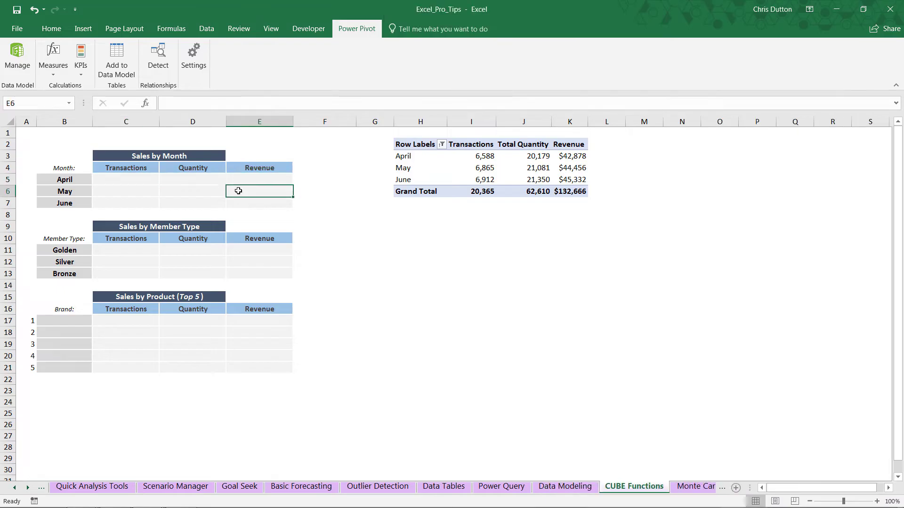
Enter the formula =CUBEVALUE("ThisWorkbookDataModel",B5,C4) in cell C5 for April transactions in the Sales by Month table
{"action": "left_click", "coordinate": [140, 182]}
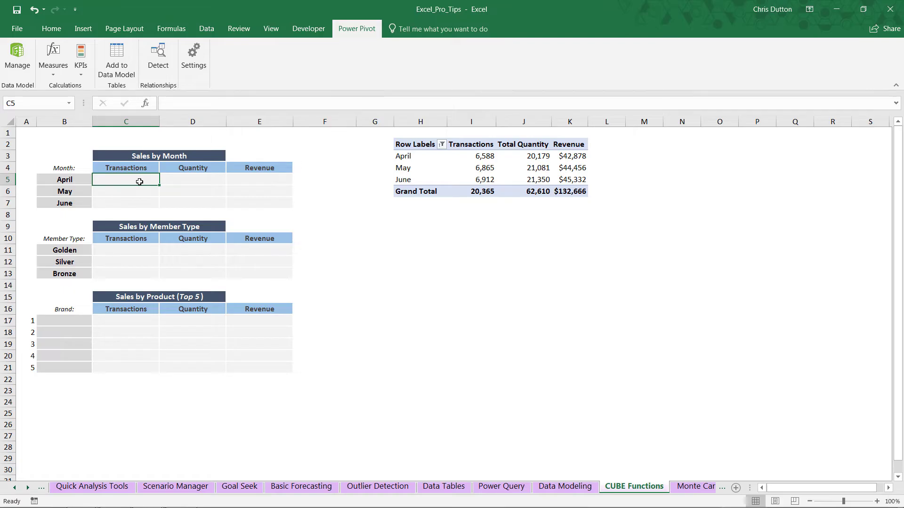
{"action": "type", "text": "=CUBE"}
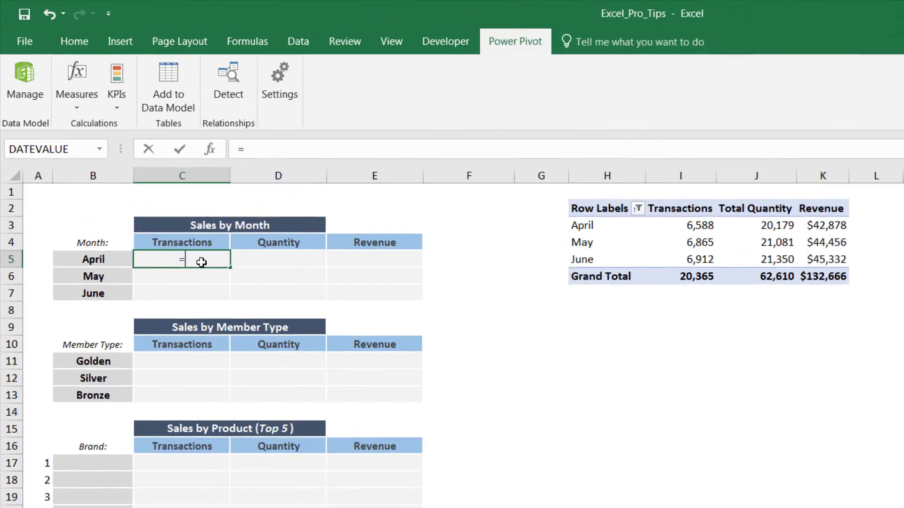
{"action": "type", "text": "VALUE"}
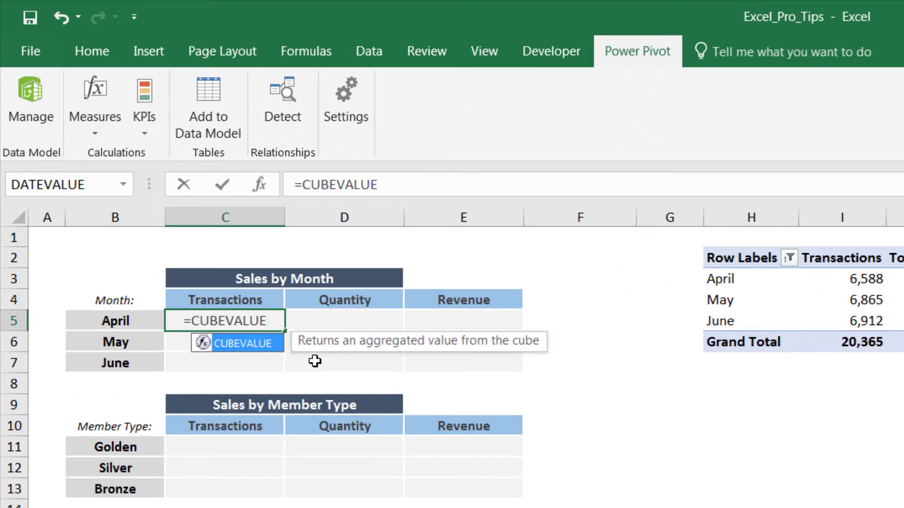
{"action": "type", "text": "("}
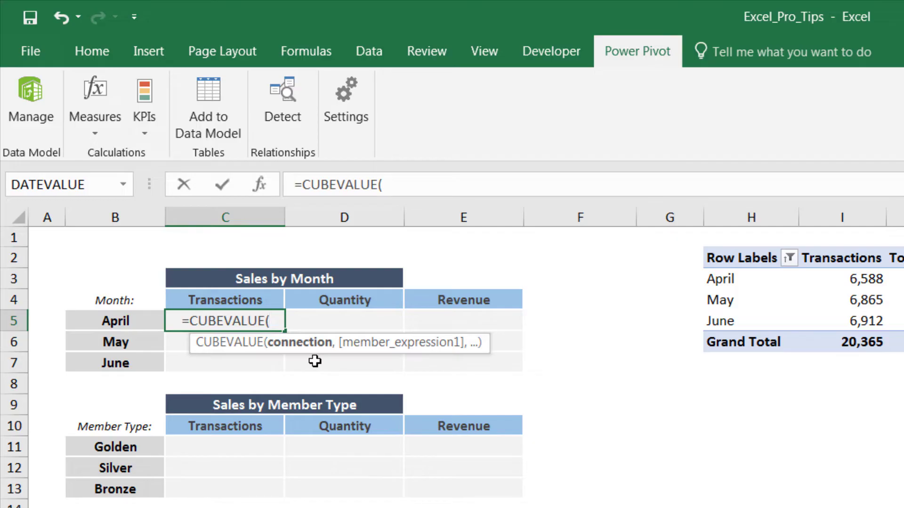
{"action": "type", "text": "\"ThisWorkbookDataModel"}
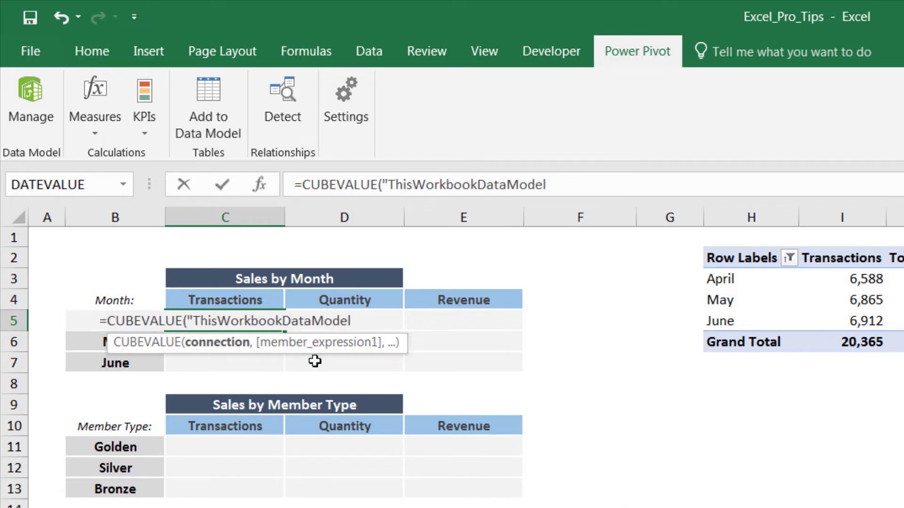
{"action": "type", "text": "\""}
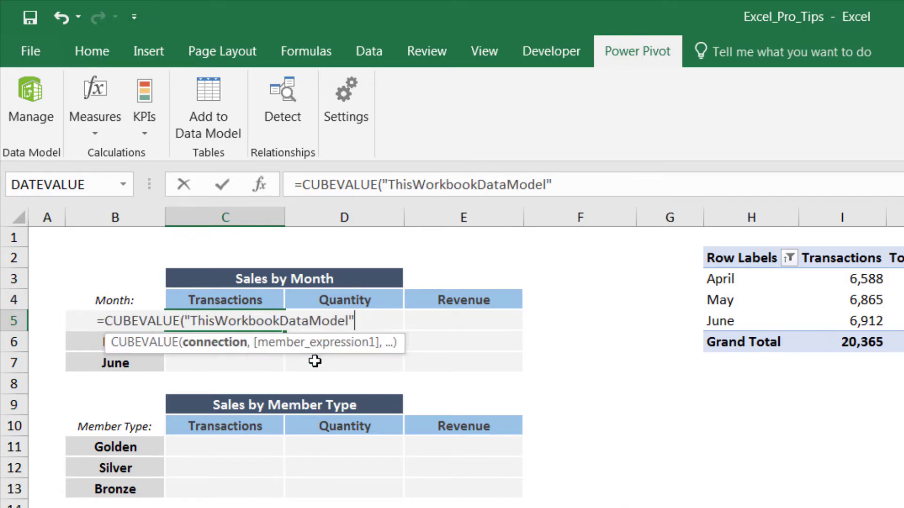
{"action": "type", "text": ","}
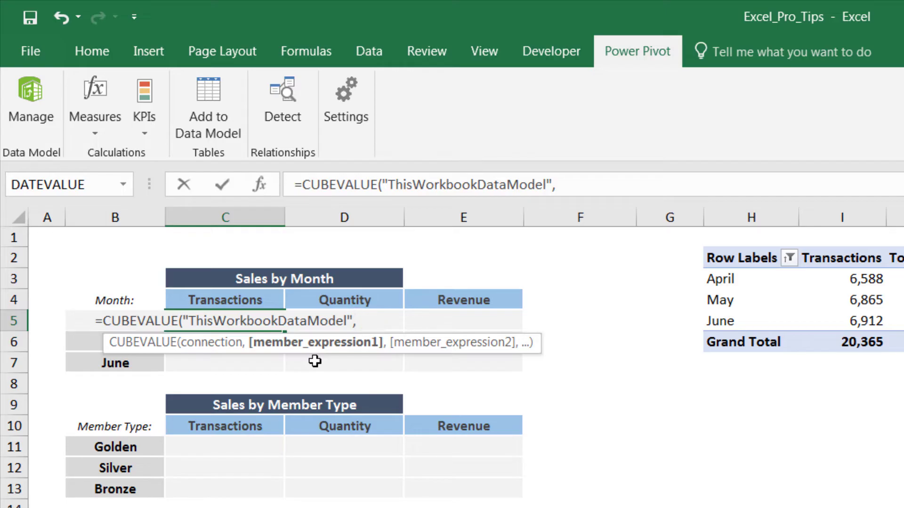
{"action": "key", "text": "Left"}
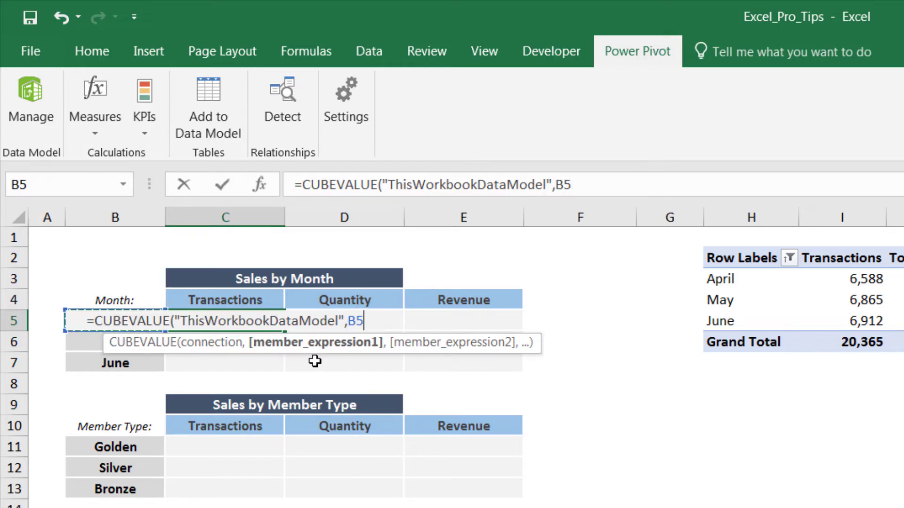
{"action": "type", "text": ","}
{"action": "key", "text": "Up"}
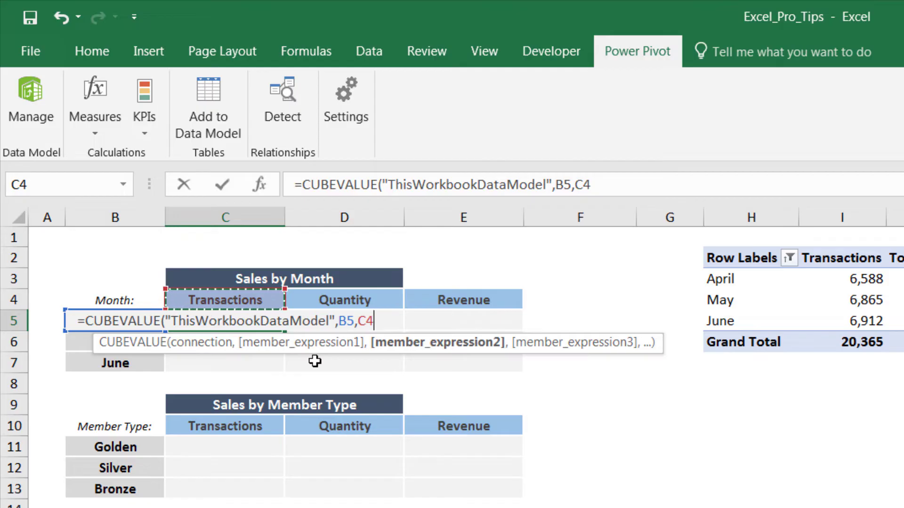
{"action": "type", "text": ")"}
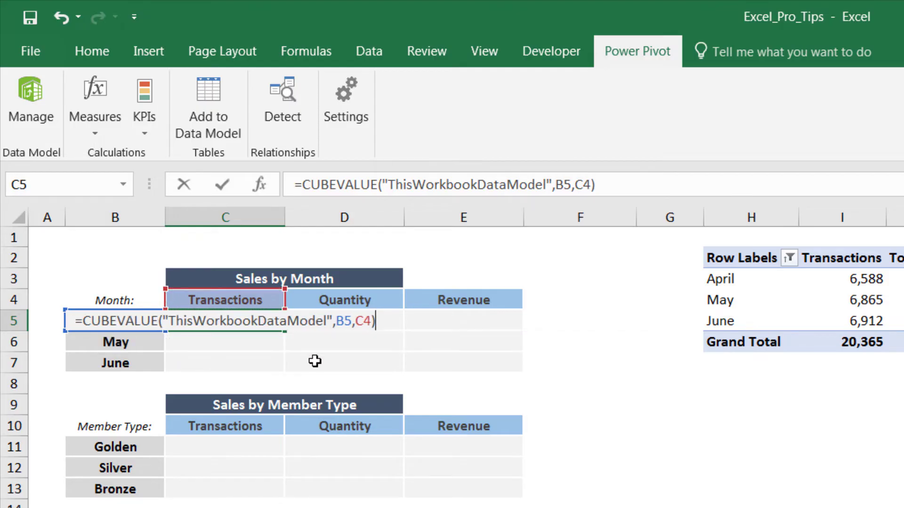
{"action": "key", "text": "Return"}
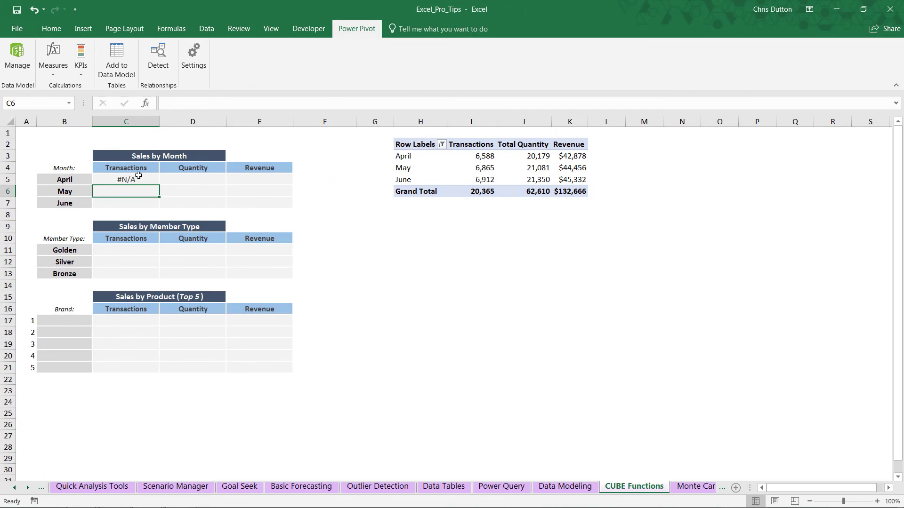
Examine the contents of C5, the Sales by Month column headers, and the month and member type row labels
{"action": "left_click", "coordinate": [139, 176]}
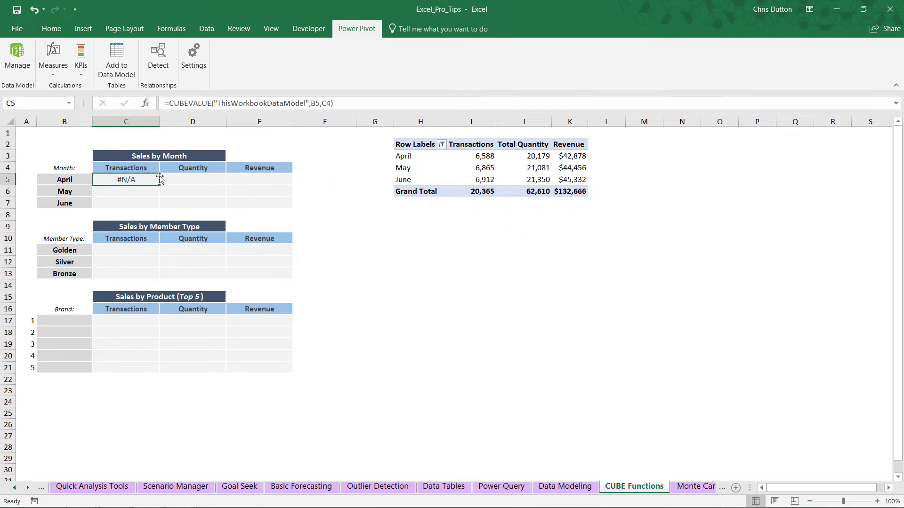
{"action": "left_click", "coordinate": [124, 168]}
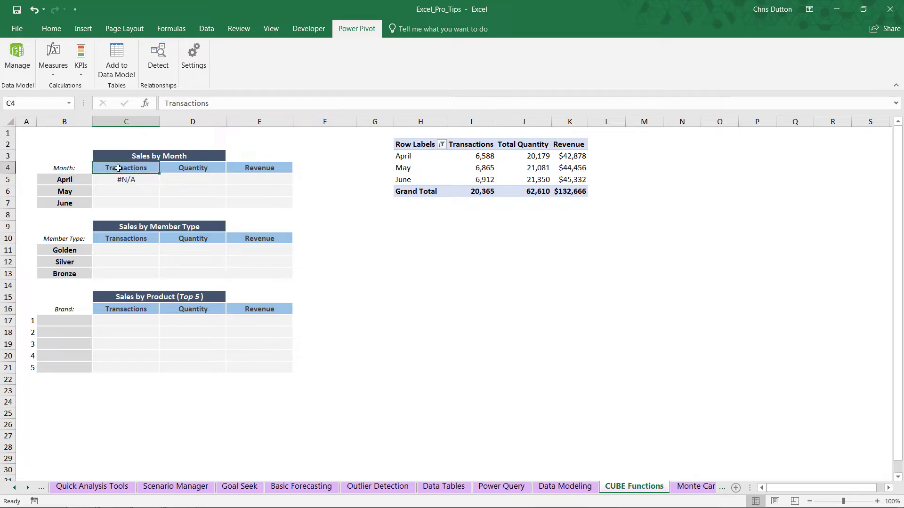
{"action": "left_click", "coordinate": [182, 167]}
{"action": "left_click", "coordinate": [142, 168]}
{"action": "left_click", "coordinate": [73, 178]}
{"action": "left_click", "coordinate": [78, 193]}
{"action": "key", "text": "Down"}
{"action": "left_click", "coordinate": [76, 250]}
{"action": "left_click", "coordinate": [74, 262]}
{"action": "left_click", "coordinate": [75, 274]}
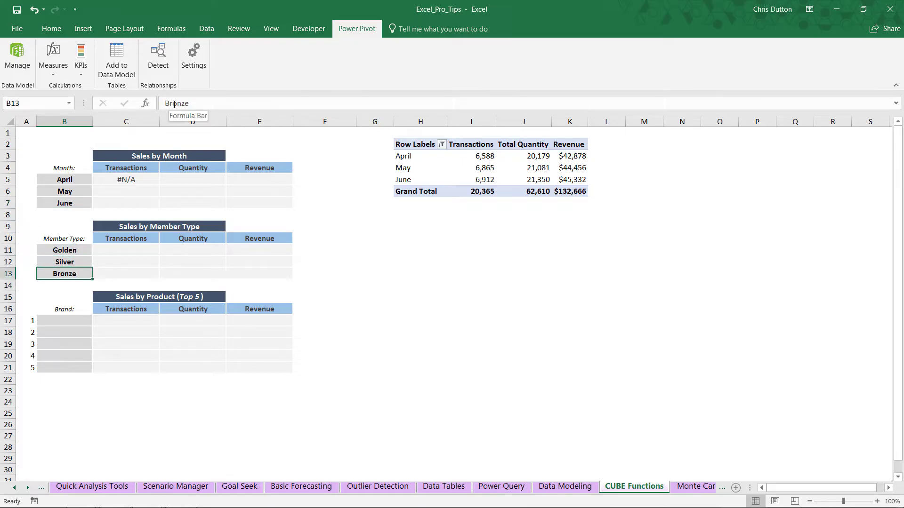
{"action": "left_click", "coordinate": [119, 170]}
{"action": "left_click", "coordinate": [194, 169]}
{"action": "left_click", "coordinate": [246, 166]}
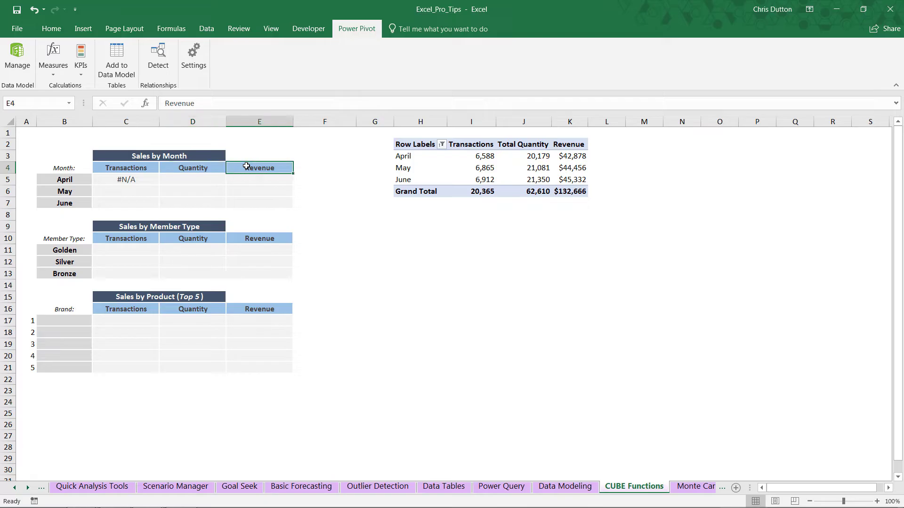
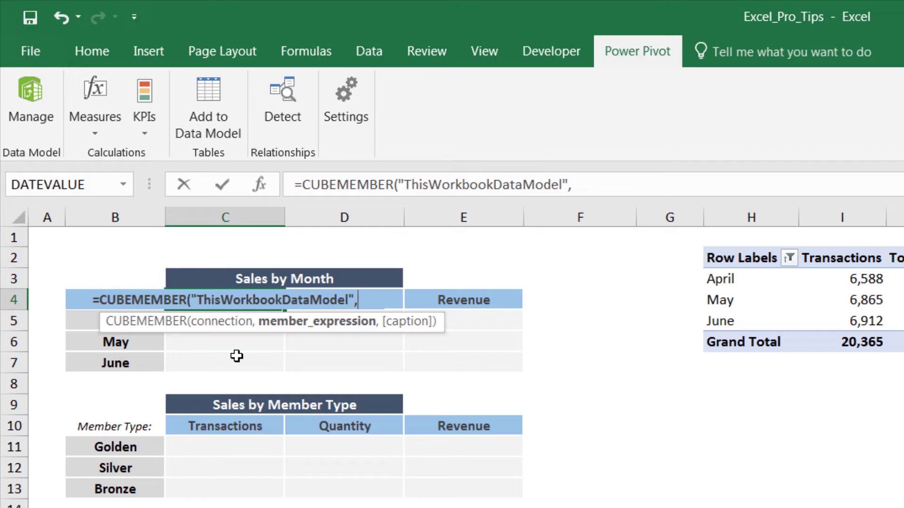
Replace the Transactions header in C4 with =CUBEMEMBER("ThisWorkbookDataModel","[Measures].[Transactions]") and check the formula
{"action": "type", "text": "\""}
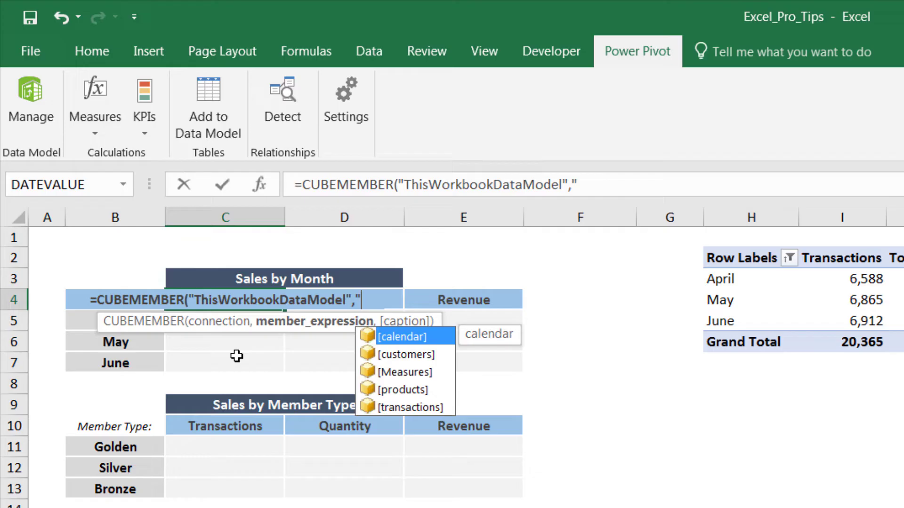
{"action": "key", "text": "Down"}
{"action": "key", "text": "Down"}
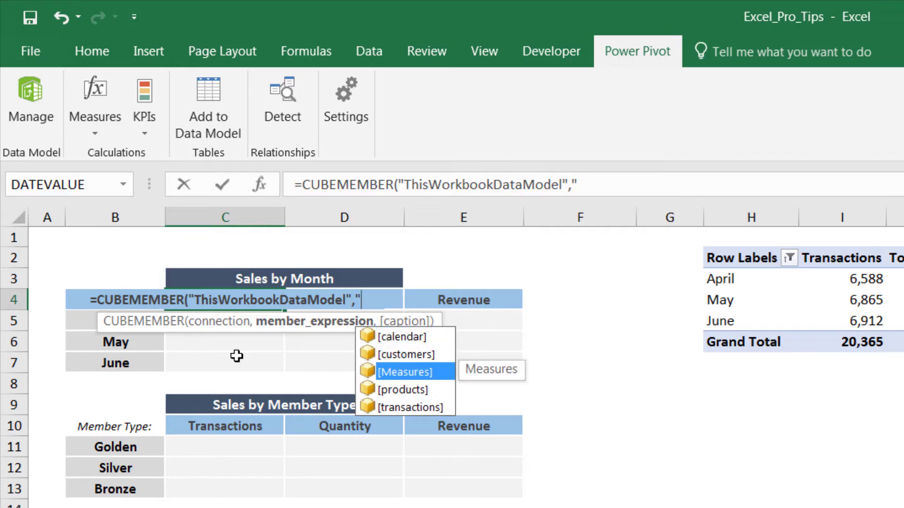
{"action": "key", "text": "Tab"}
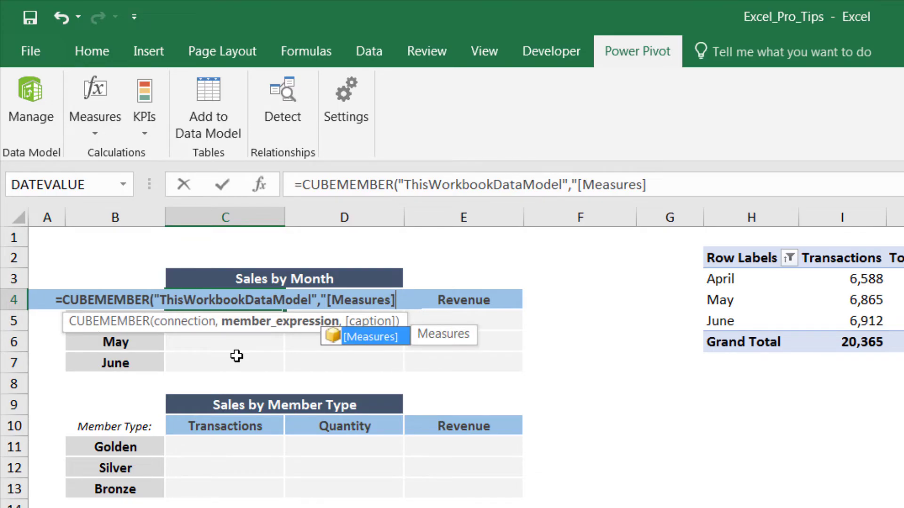
{"action": "type", "text": "."}
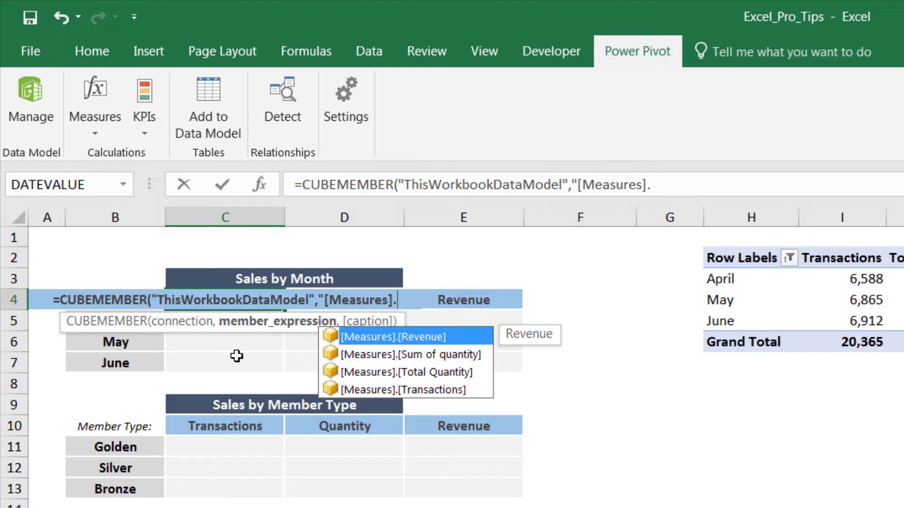
{"action": "key", "text": "Down"}
{"action": "key", "text": "Down"}
{"action": "key", "text": "Down"}
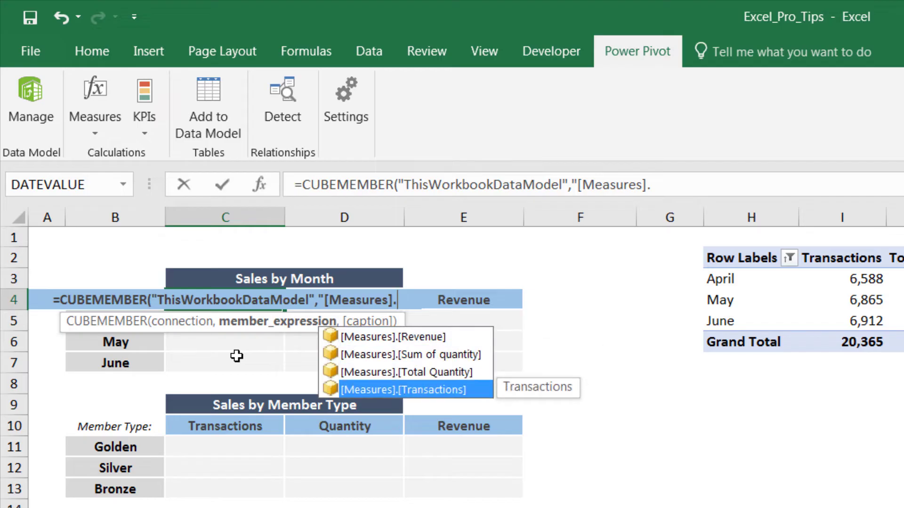
{"action": "key", "text": "Tab"}
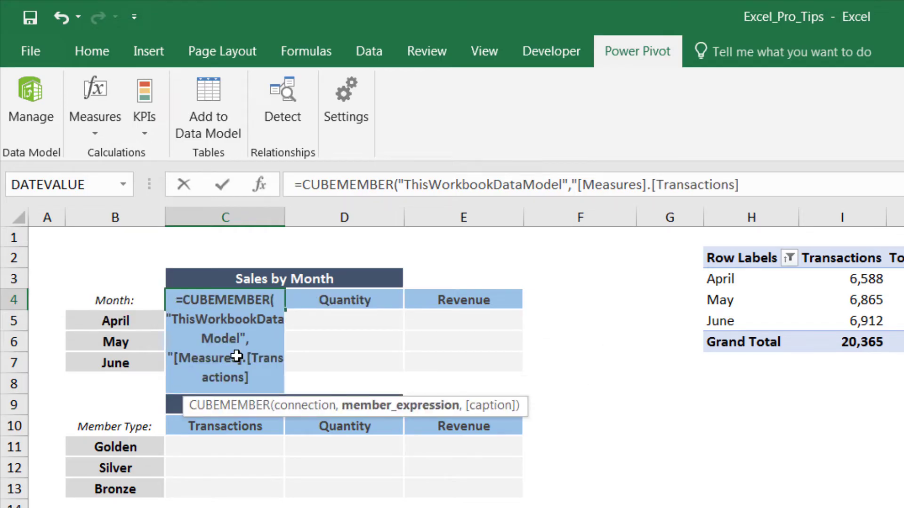
{"action": "type", "text": "\""}
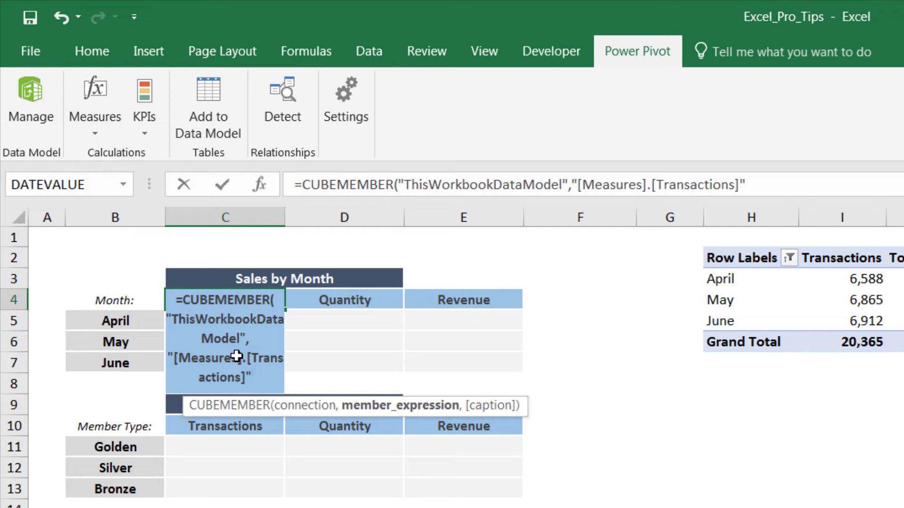
{"action": "type", "text": ")"}
{"action": "key", "text": "Return"}
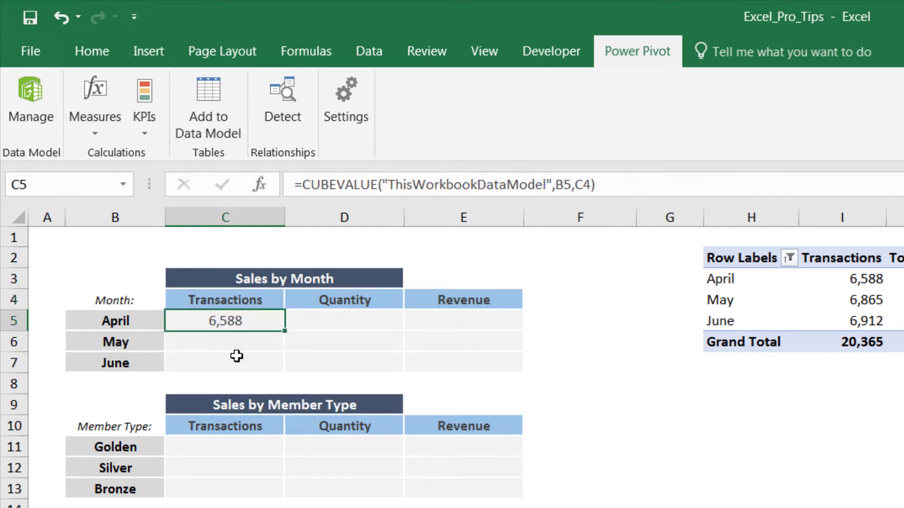
{"action": "left_click", "coordinate": [241, 300]}
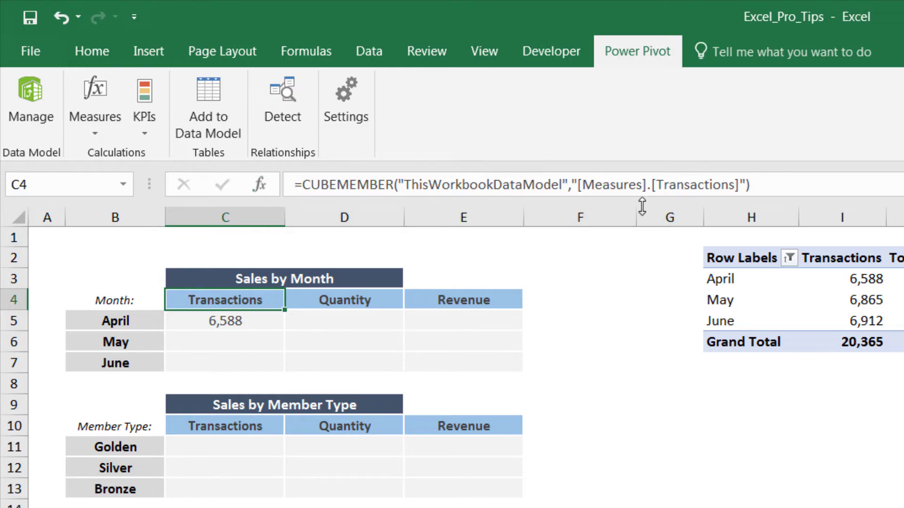
Replace the April label in B5 with =CUBEMEMBER("ThisWorkbookDataModel","[calendar].[month_name].[April]")
{"action": "left_click", "coordinate": [127, 318]}
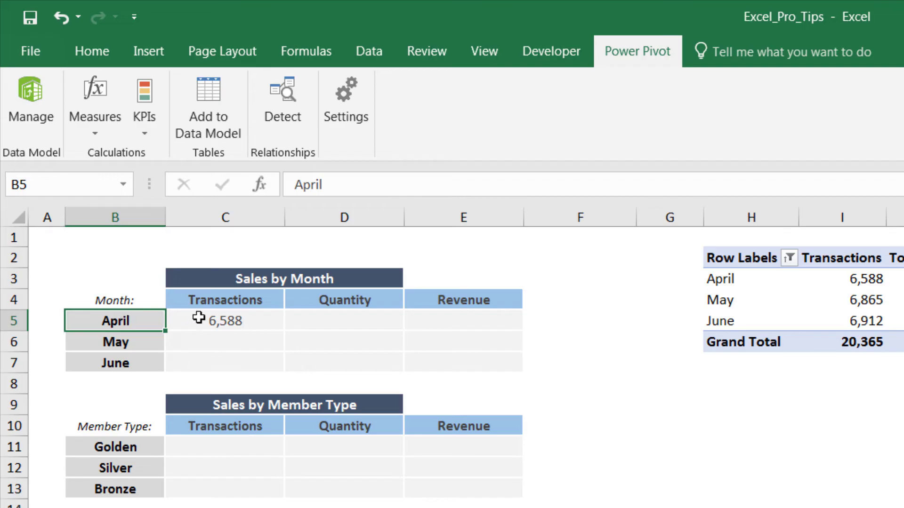
{"action": "type", "text": "=CUBEM"}
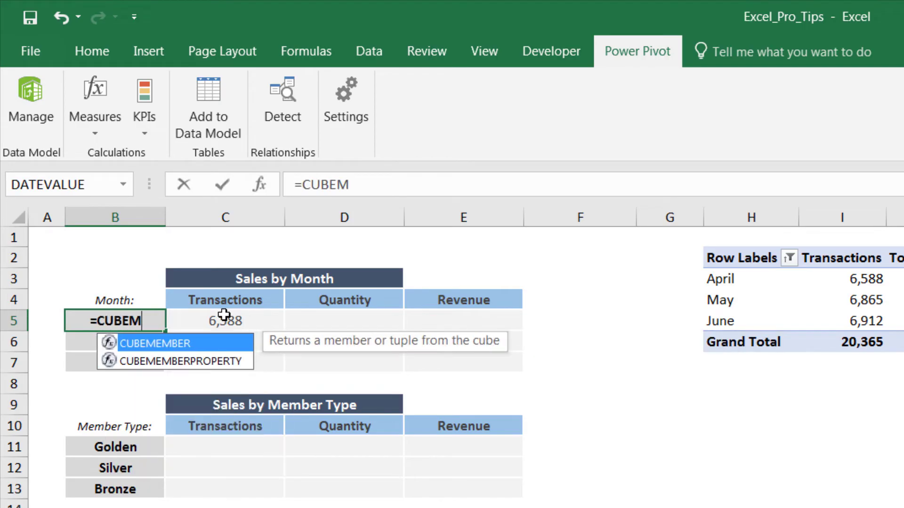
{"action": "type", "text": "EMBER(\""}
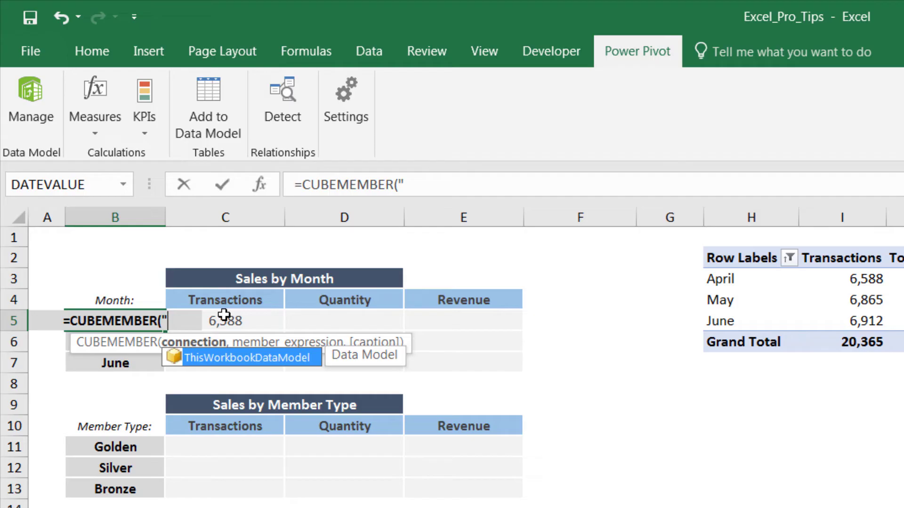
{"action": "key", "text": "Tab"}
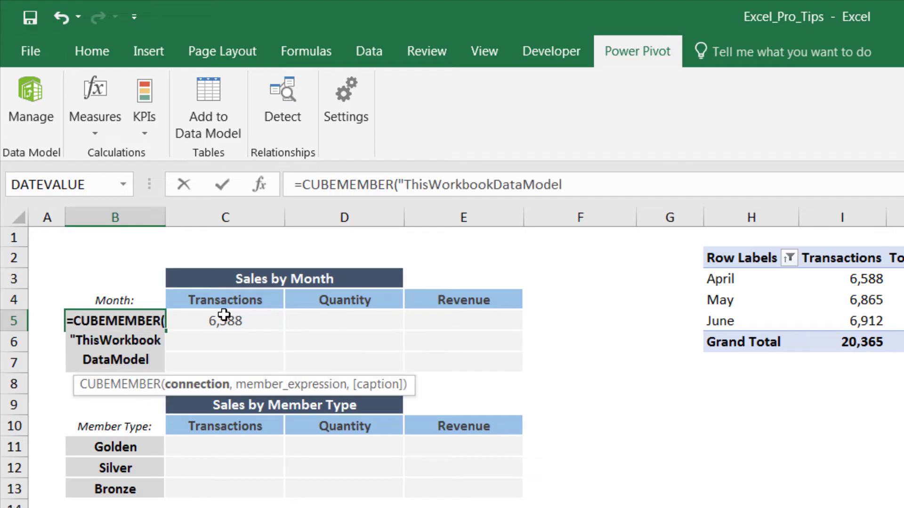
{"action": "type", "text": "\","}
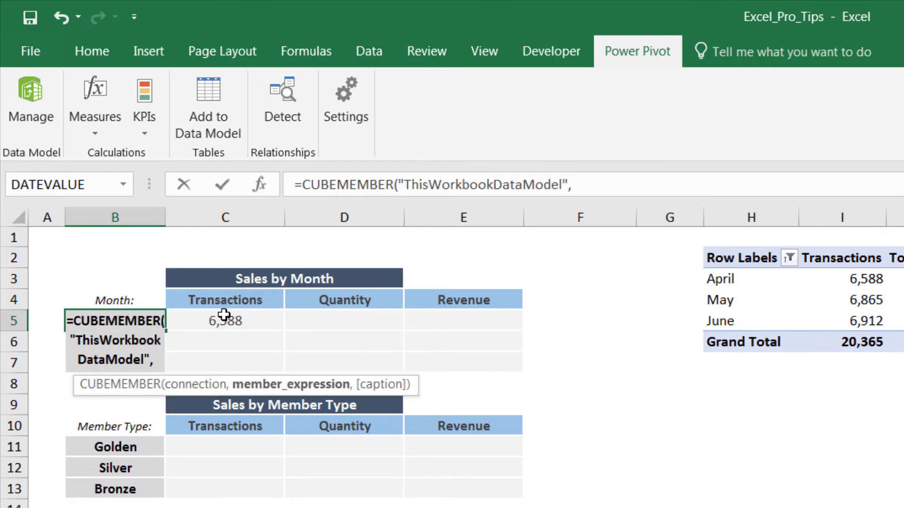
{"action": "type", "text": "\""}
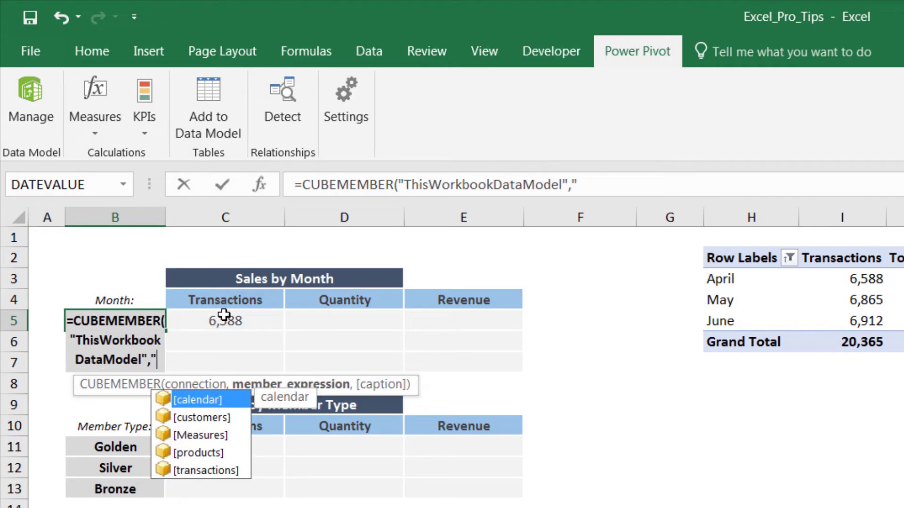
{"action": "key", "text": "Tab"}
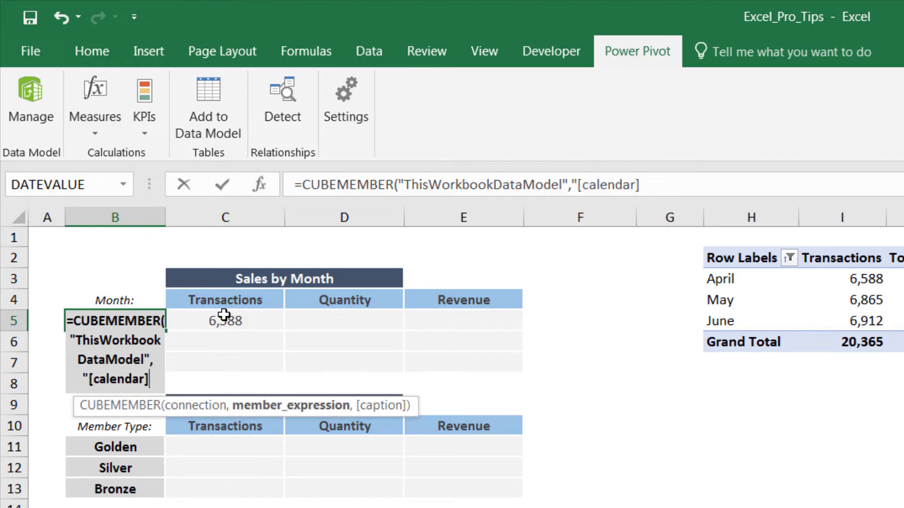
{"action": "type", "text": "."}
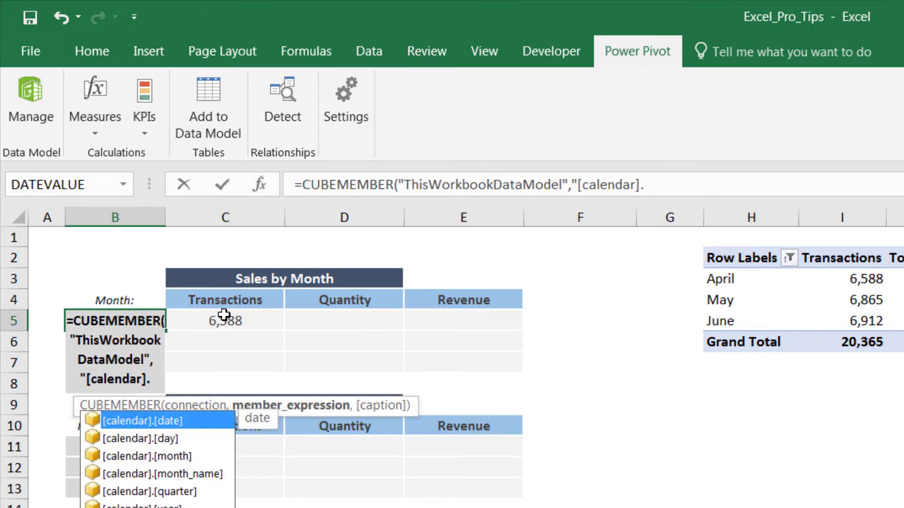
{"action": "key", "text": "Down"}
{"action": "key", "text": "Down"}
{"action": "key", "text": "Down"}
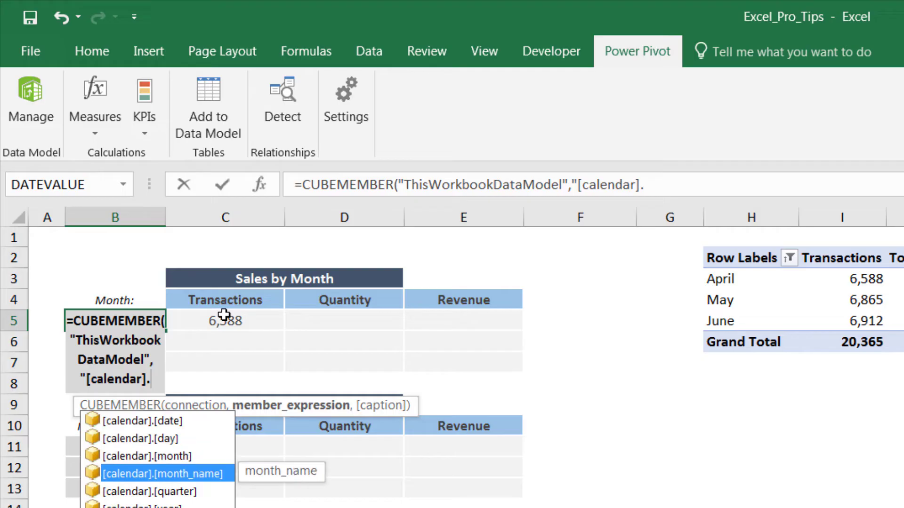
{"action": "key", "text": "Tab"}
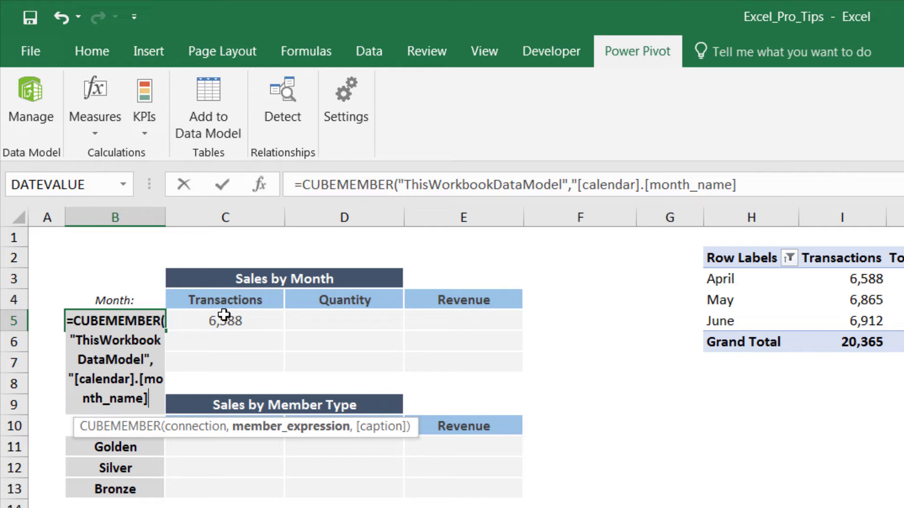
{"action": "type", "text": "."}
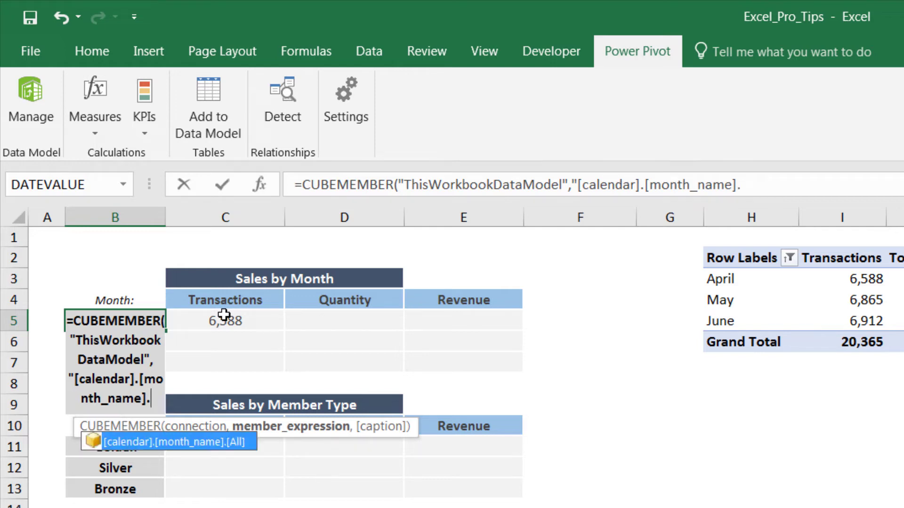
{"action": "type", "text": "["}
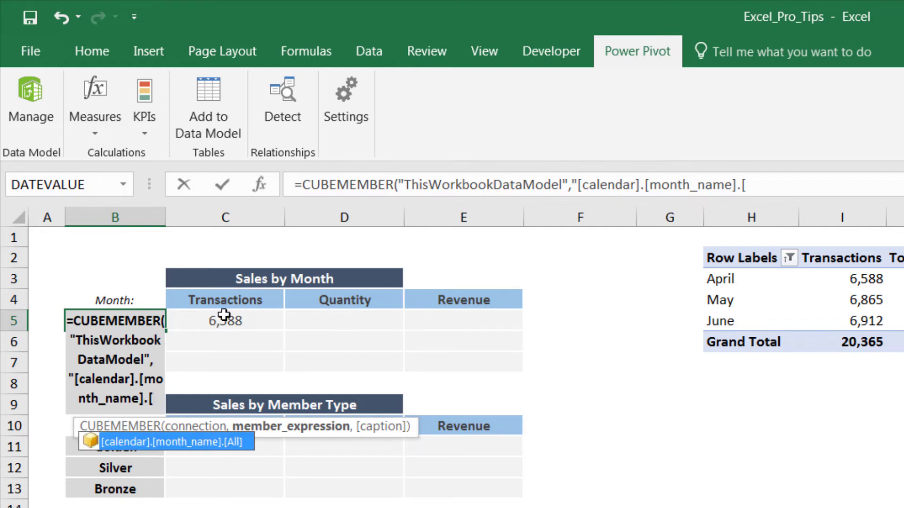
{"action": "type", "text": "Apr"}
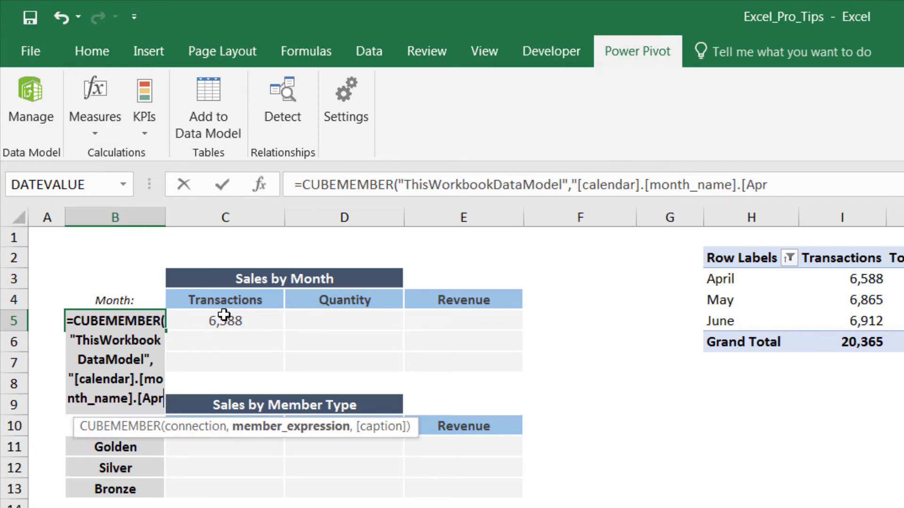
{"action": "type", "text": "il]"}
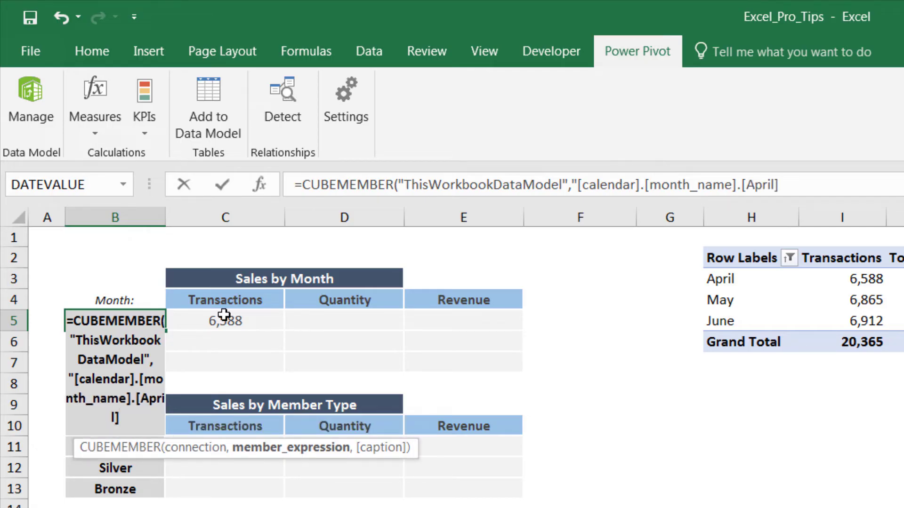
{"action": "type", "text": "\")"}
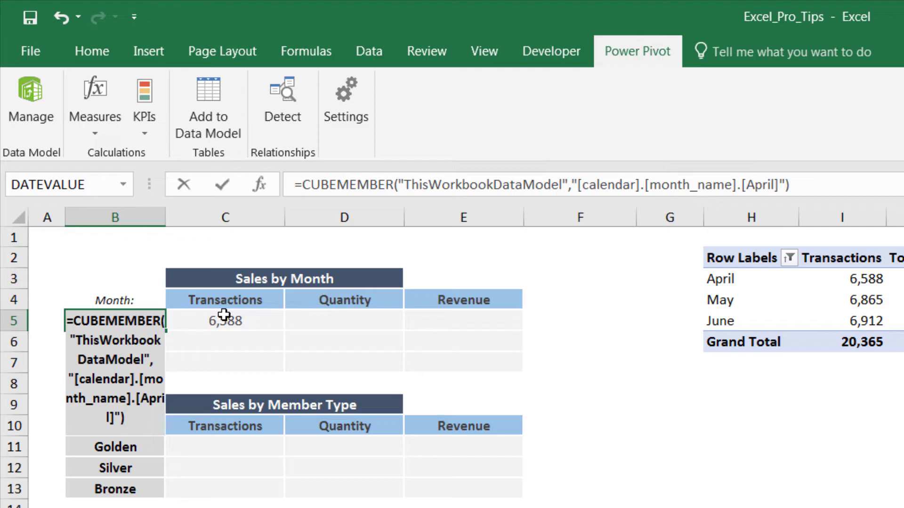
{"action": "key", "text": "Return"}
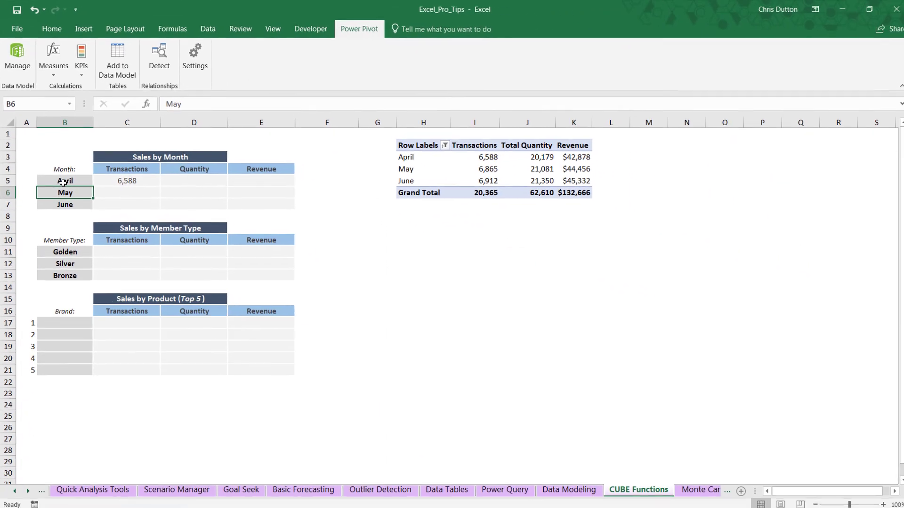
Check the formulas in B5 and C5 and compare April transactions with the PivotTable's value
{"action": "left_click", "coordinate": [62, 182]}
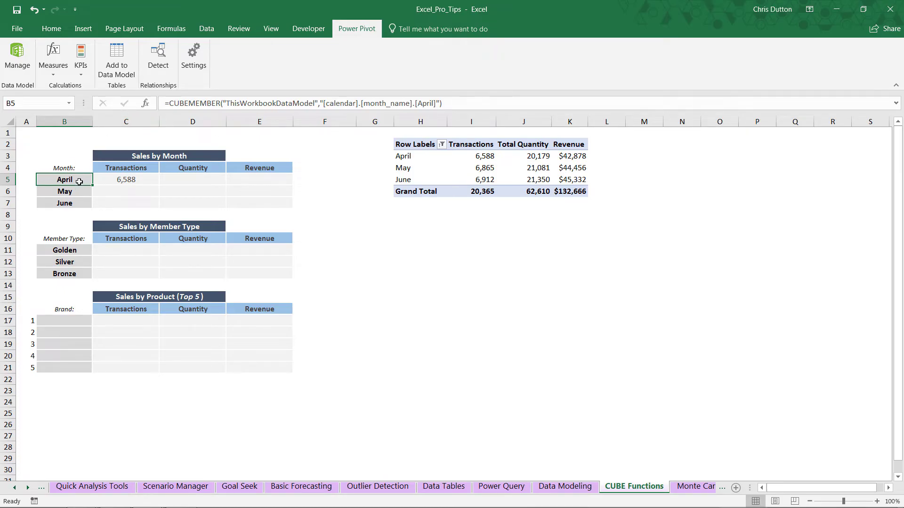
{"action": "key", "text": "Right"}
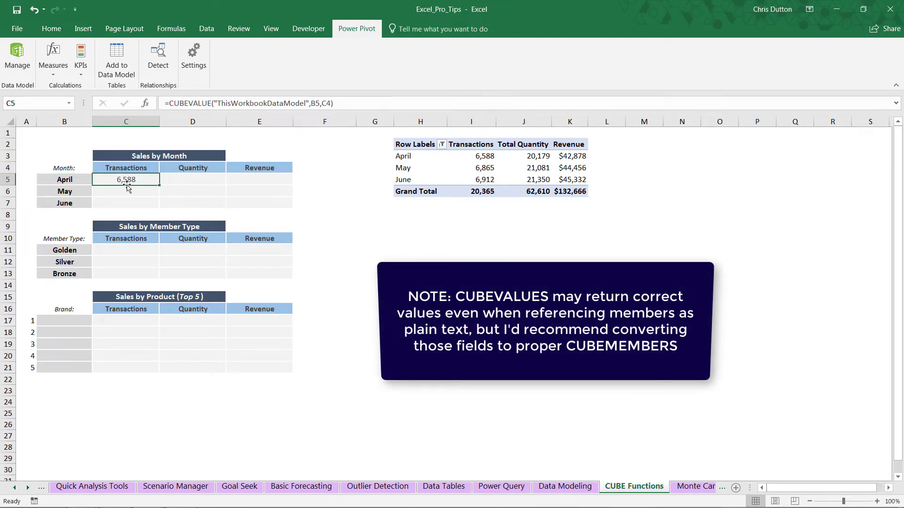
{"action": "left_click", "coordinate": [480, 158]}
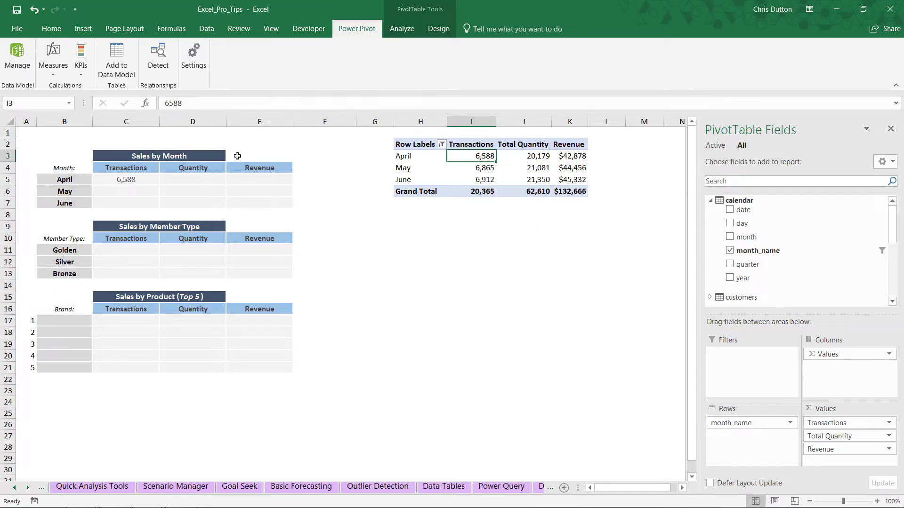
Copy the Transactions CUBEMEMBER header from C4 into D4 and E4 of the Sales by Month table
{"action": "left_click", "coordinate": [117, 163]}
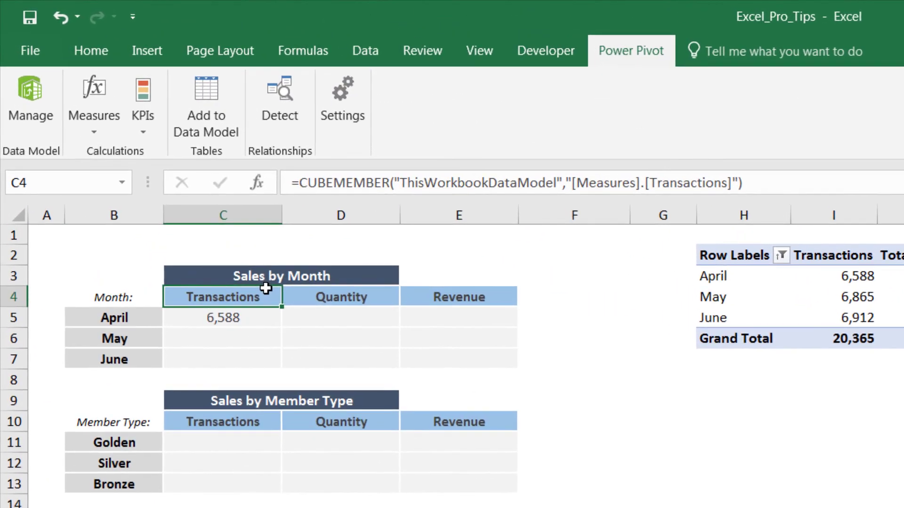
{"action": "key", "text": "ctrl+c"}
{"action": "key", "text": "Right"}
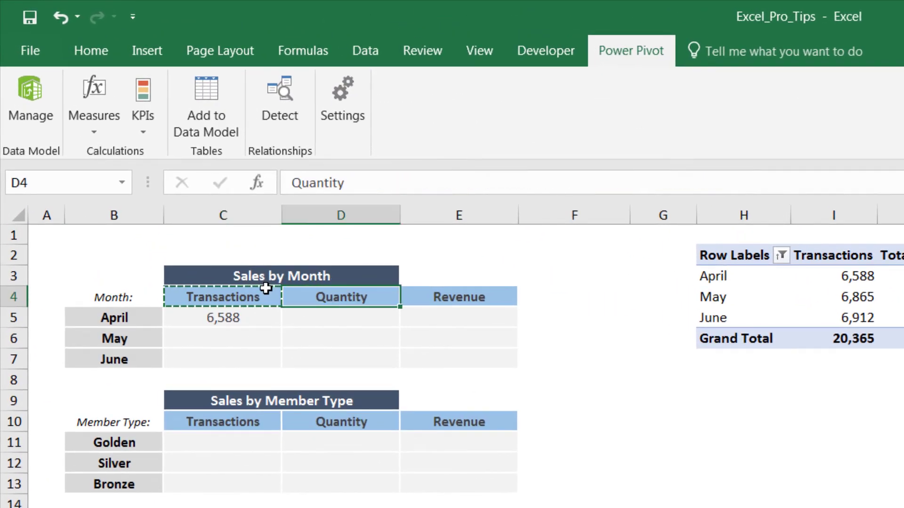
{"action": "key", "text": "ctrl+v"}
{"action": "key", "text": "Right"}
{"action": "key", "text": "ctrl+v"}
Change the measure in D4's CUBEMEMBER formula to [Measures].[Total Quantity]
{"action": "key", "text": "Left"}
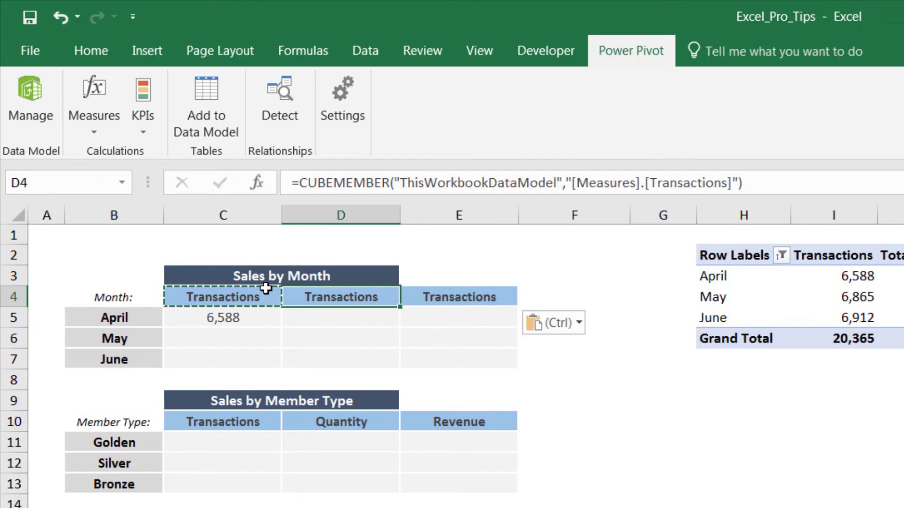
{"action": "left_click", "coordinate": [723, 182]}
{"action": "key", "text": "BackSpace"}
{"action": "key", "text": "BackSpace"}
{"action": "key", "text": "BackSpace"}
{"action": "key", "text": "BackSpace"}
{"action": "key", "text": "BackSpace"}
{"action": "key", "text": "BackSpace"}
{"action": "key", "text": "BackSpace"}
{"action": "key", "text": "BackSpace"}
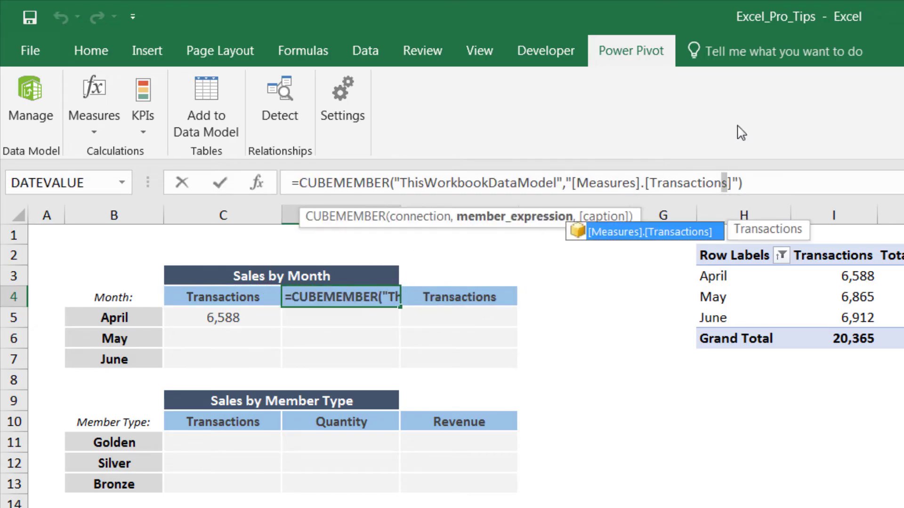
{"action": "key", "text": "BackSpace"}
{"action": "key", "text": "BackSpace"}
{"action": "key", "text": "BackSpace"}
{"action": "key", "text": "BackSpace"}
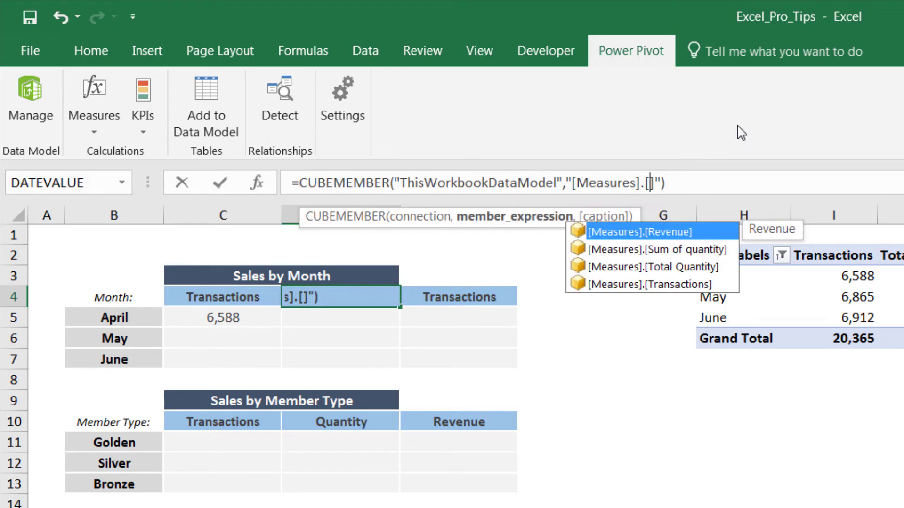
{"action": "key", "text": "Down"}
{"action": "key", "text": "Down"}
{"action": "key", "text": "Tab"}
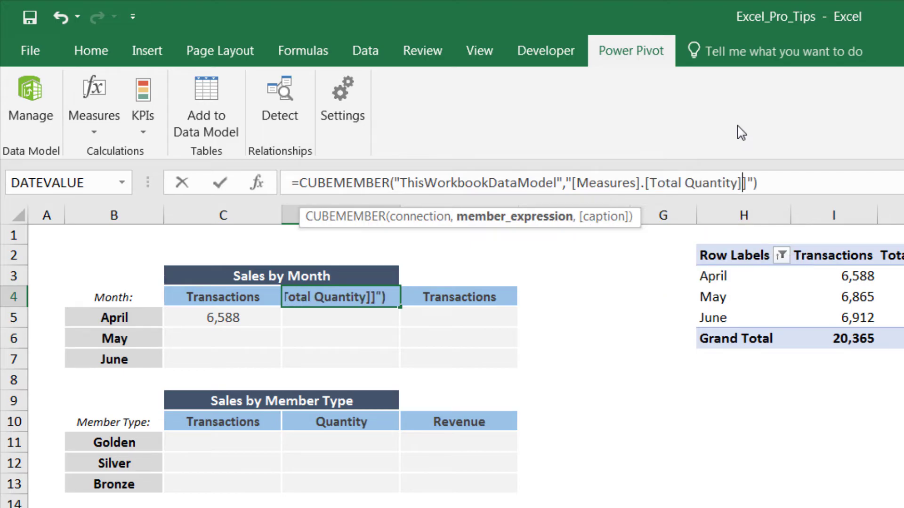
{"action": "key", "text": "Return"}
Change the measure in E4's CUBEMEMBER formula to [Measures].[Revenue]
{"action": "key", "text": "Up"}
{"action": "key", "text": "Right"}
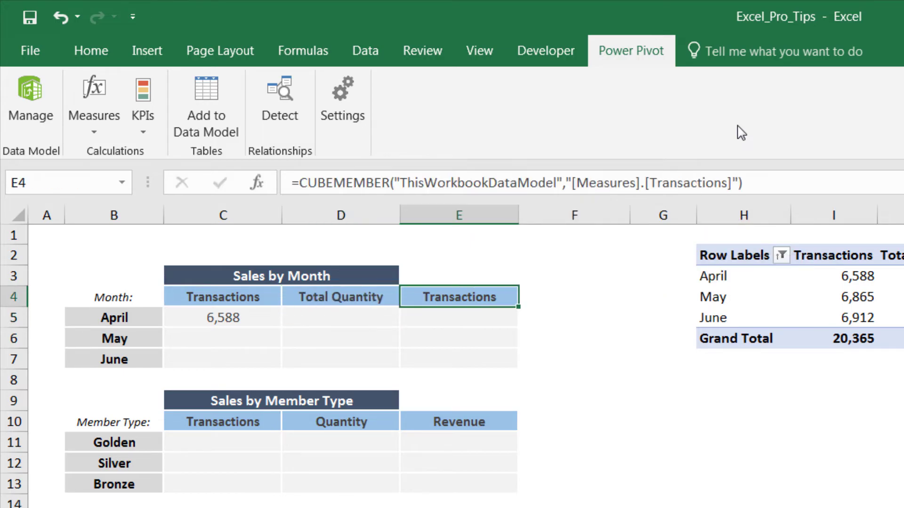
{"action": "left_click", "coordinate": [725, 180]}
{"action": "key", "text": "BackSpace"}
{"action": "key", "text": "BackSpace"}
{"action": "key", "text": "BackSpace"}
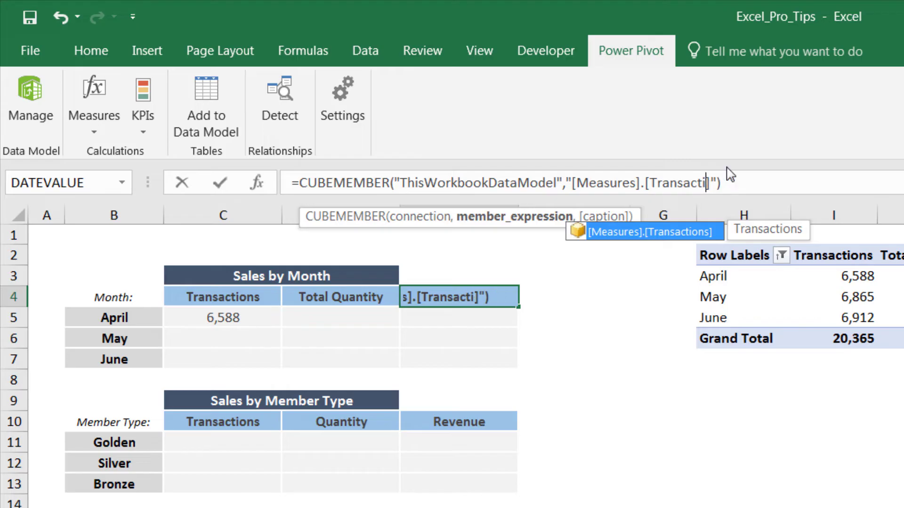
{"action": "key", "text": "BackSpace"}
{"action": "key", "text": "BackSpace"}
{"action": "key", "text": "BackSpace"}
{"action": "key", "text": "BackSpace"}
{"action": "key", "text": "BackSpace"}
{"action": "key", "text": "BackSpace"}
{"action": "key", "text": "BackSpace"}
{"action": "key", "text": "BackSpace"}
{"action": "key", "text": "BackSpace"}
{"action": "key", "text": "Tab"}
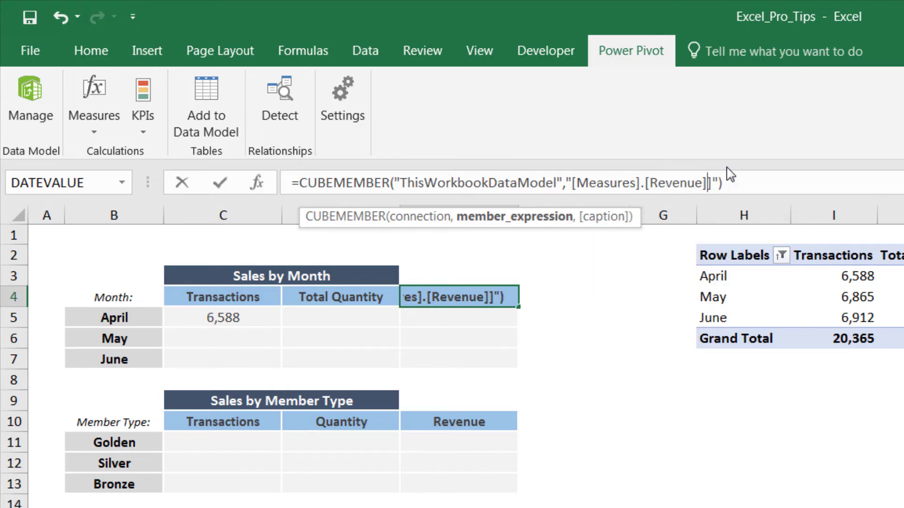
{"action": "key", "text": "Return"}
Copy the April CUBEMEMBER label from B5 into B6 and B7
{"action": "left_click", "coordinate": [160, 314]}
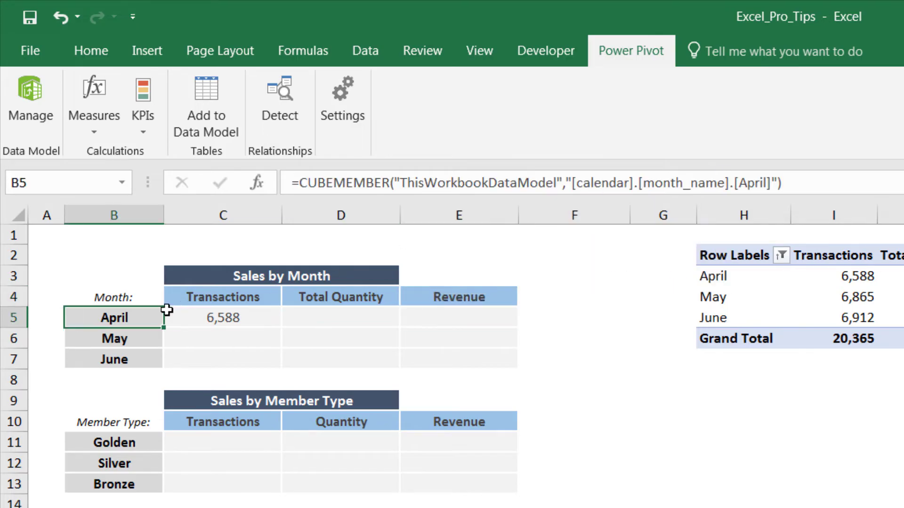
{"action": "key", "text": "ctrl+c"}
{"action": "key", "text": "Down"}
{"action": "key", "text": "ctrl+v"}
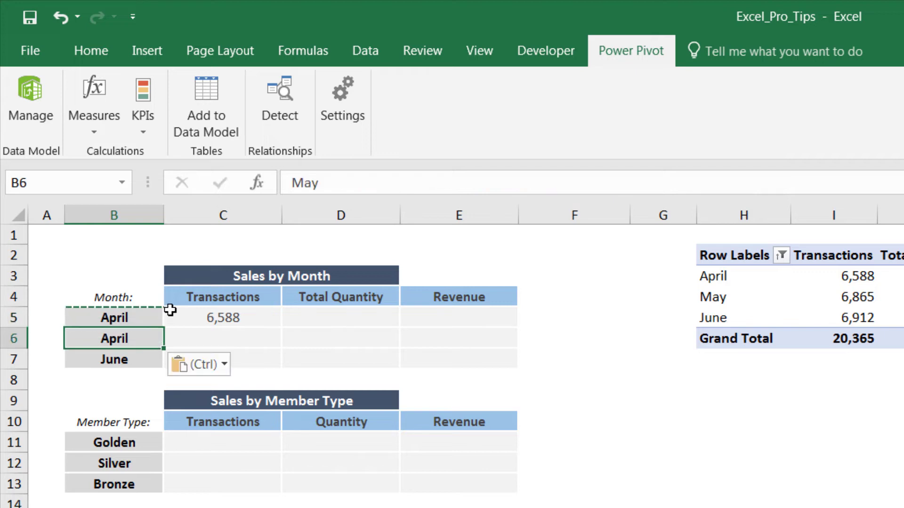
{"action": "key", "text": "Down"}
{"action": "key", "text": "ctrl+v"}
Change the month member in B6's CUBEMEMBER formula to [May]
{"action": "key", "text": "Up"}
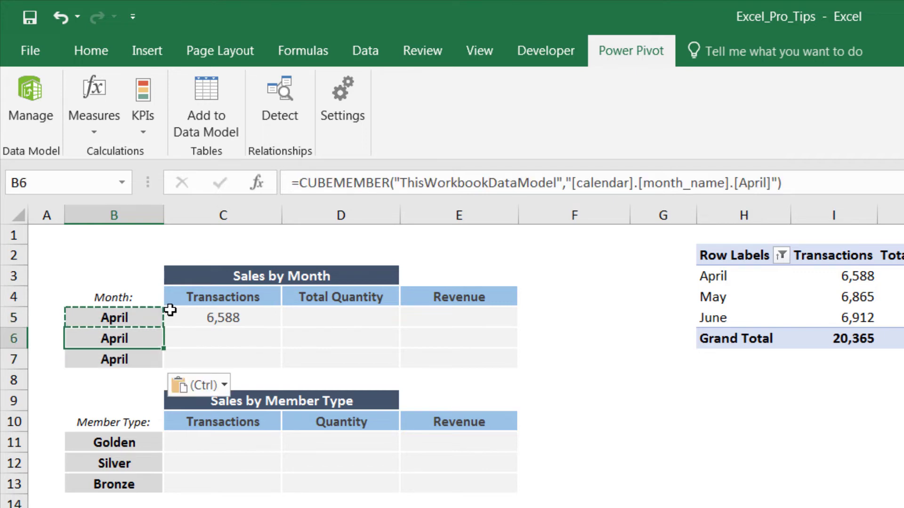
{"action": "left_click", "coordinate": [767, 183]}
{"action": "key", "text": "BackSpace"}
{"action": "key", "text": "BackSpace"}
{"action": "key", "text": "BackSpace"}
{"action": "key", "text": "BackSpace"}
{"action": "key", "text": "BackSpace"}
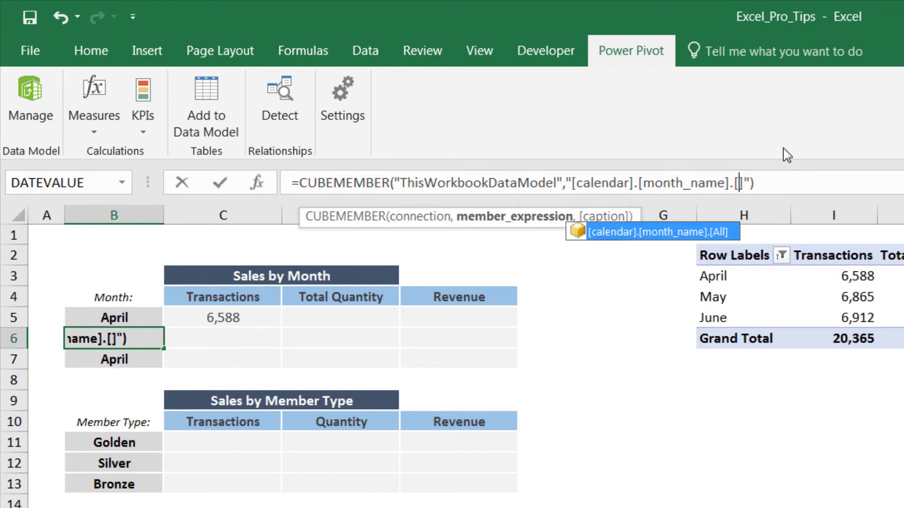
{"action": "type", "text": "May"}
{"action": "key", "text": "Return"}
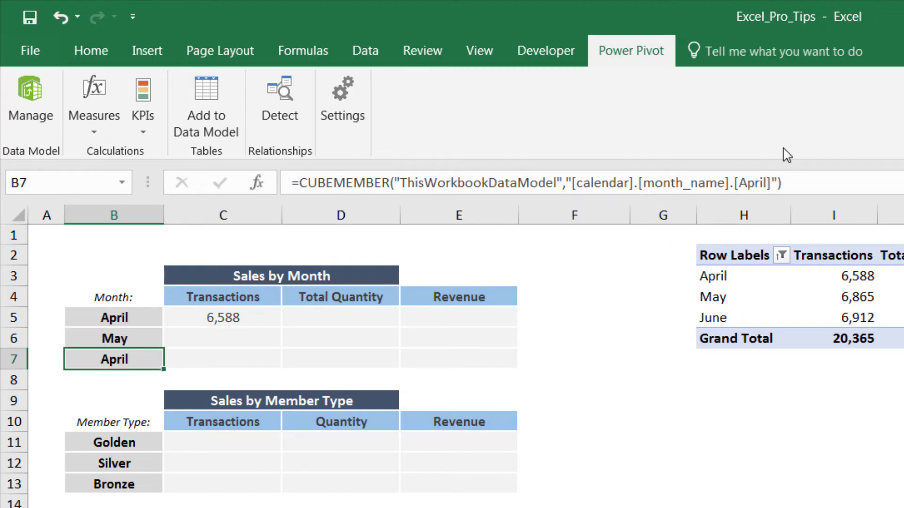
Change the month member in B7's CUBEMEMBER formula to [June]
{"action": "left_click", "coordinate": [766, 183]}
{"action": "key", "text": "BackSpace"}
{"action": "key", "text": "BackSpace"}
{"action": "key", "text": "BackSpace"}
{"action": "key", "text": "BackSpace"}
{"action": "key", "text": "BackSpace"}
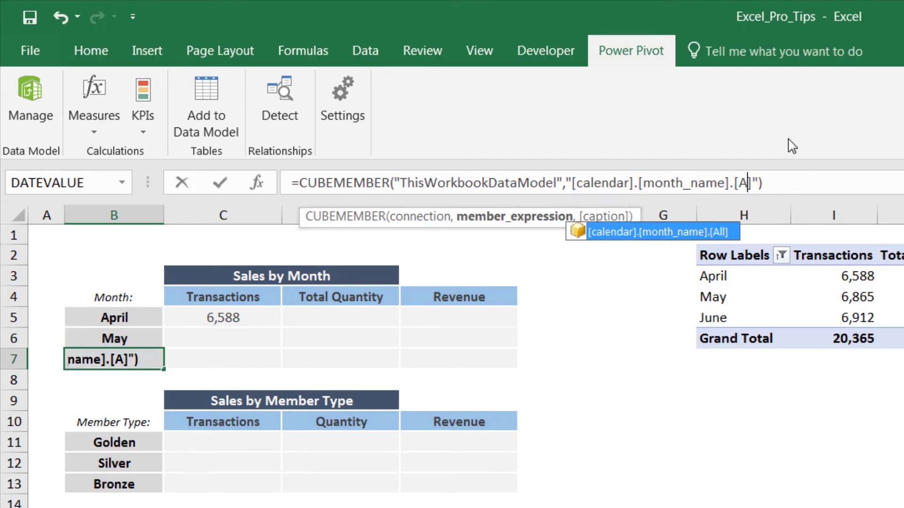
{"action": "type", "text": "June"}
{"action": "key", "text": "Return"}
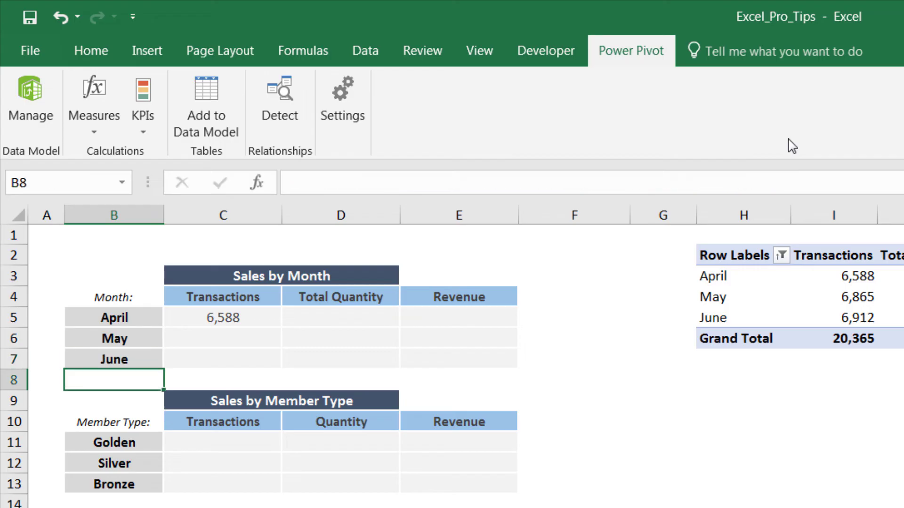
Make the April label reference in C5's CUBEVALUE formula column-absolute as $B5
{"action": "left_click", "coordinate": [223, 316]}
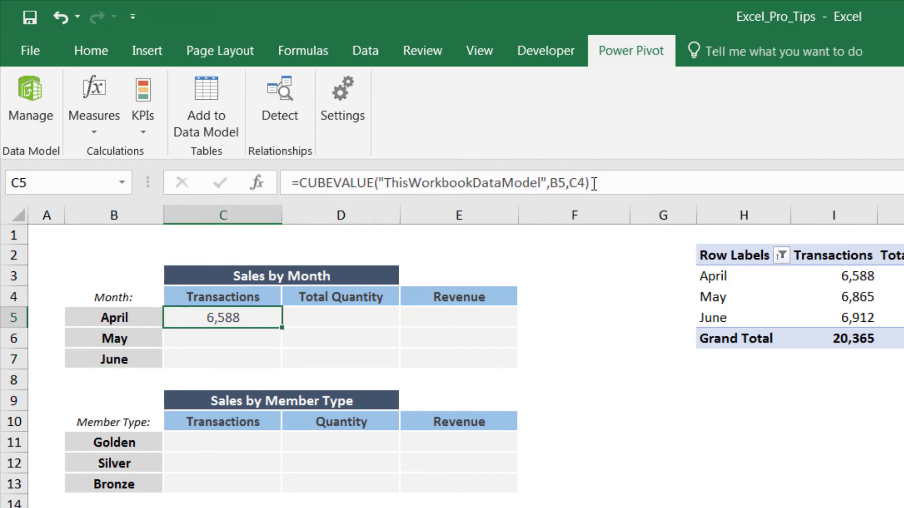
{"action": "left_click", "coordinate": [550, 183]}
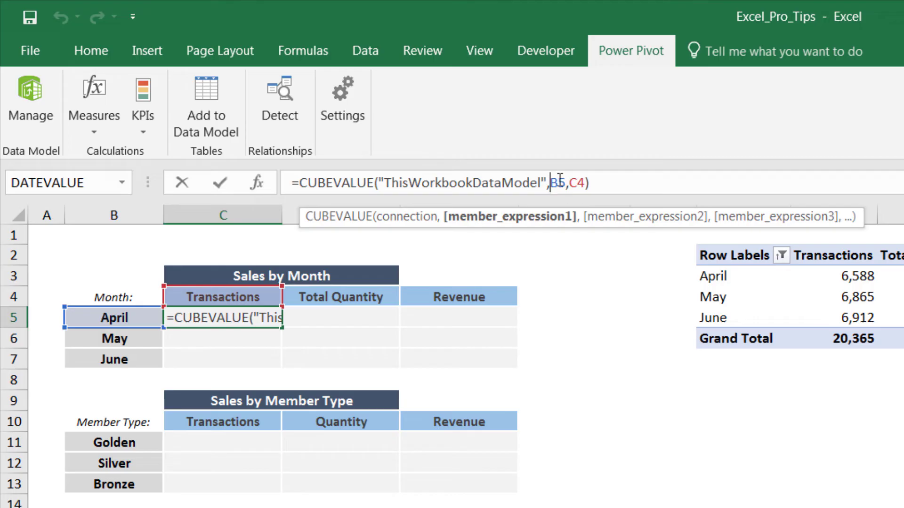
{"action": "left_click", "coordinate": [559, 183]}
{"action": "key", "text": "F4"}
{"action": "key", "text": "F4"}
{"action": "key", "text": "F4"}
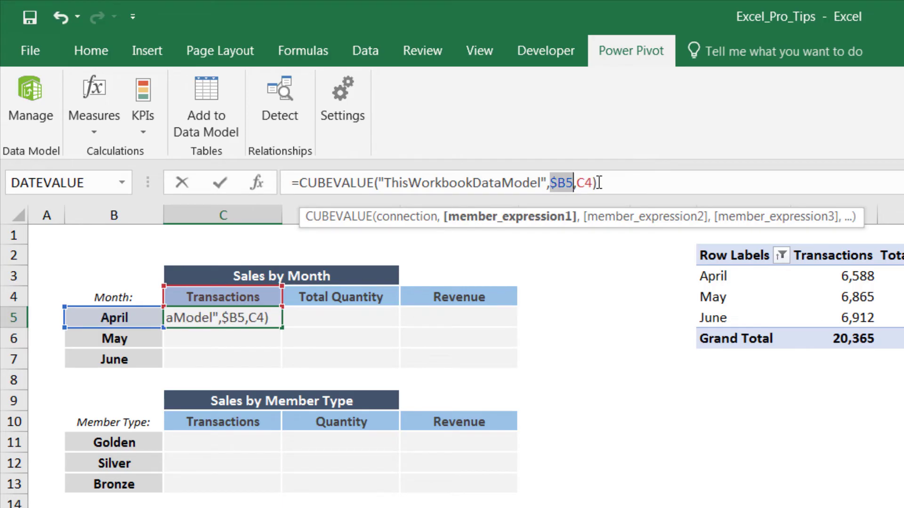
Make the header reference in C5's formula row-absolute as C$4 and fill the formula through E7
{"action": "left_click", "coordinate": [585, 183]}
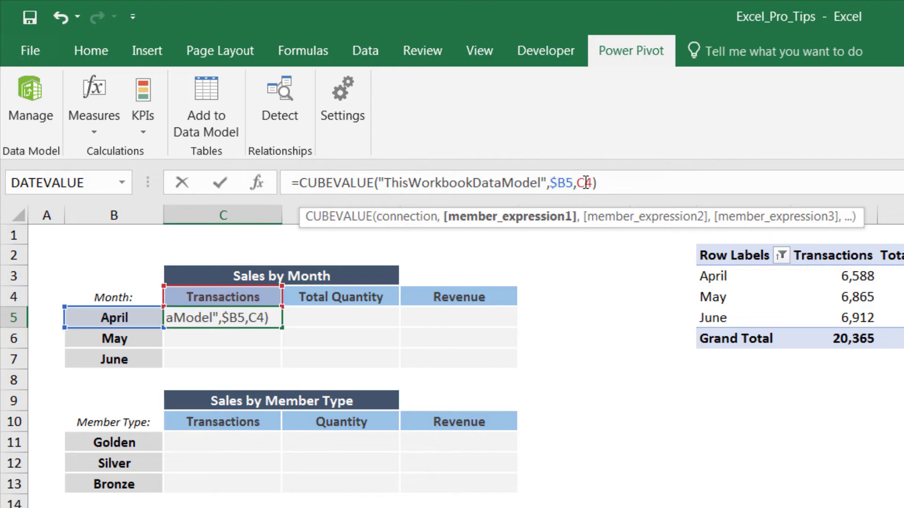
{"action": "key", "text": "F4"}
{"action": "key", "text": "F4"}
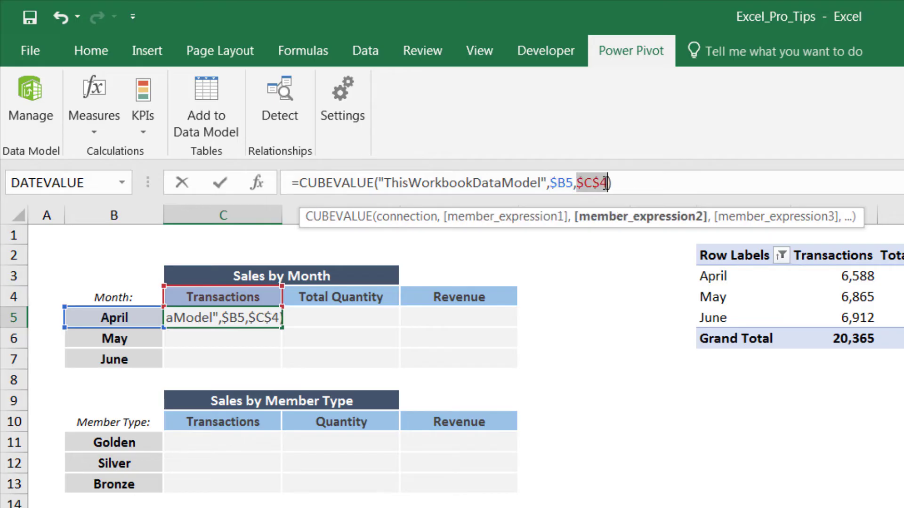
{"action": "left_click", "coordinate": [609, 183]}
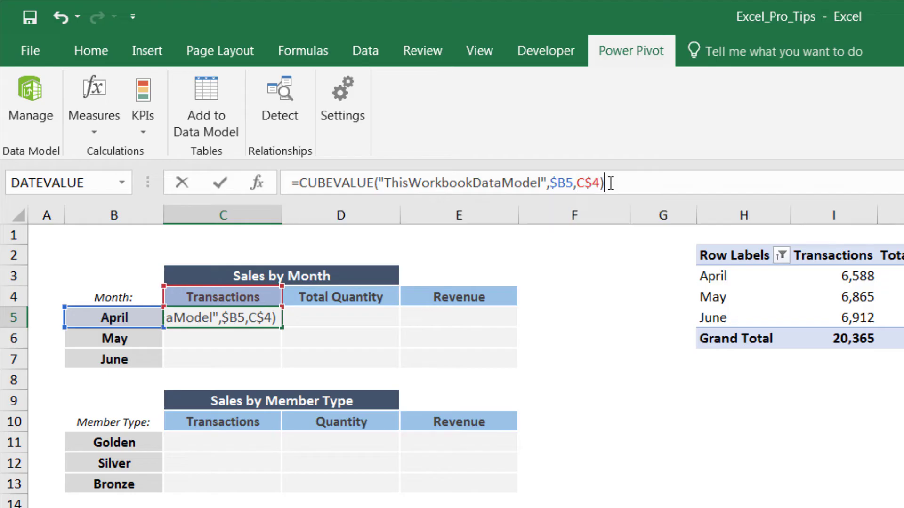
{"action": "key", "text": "Return"}
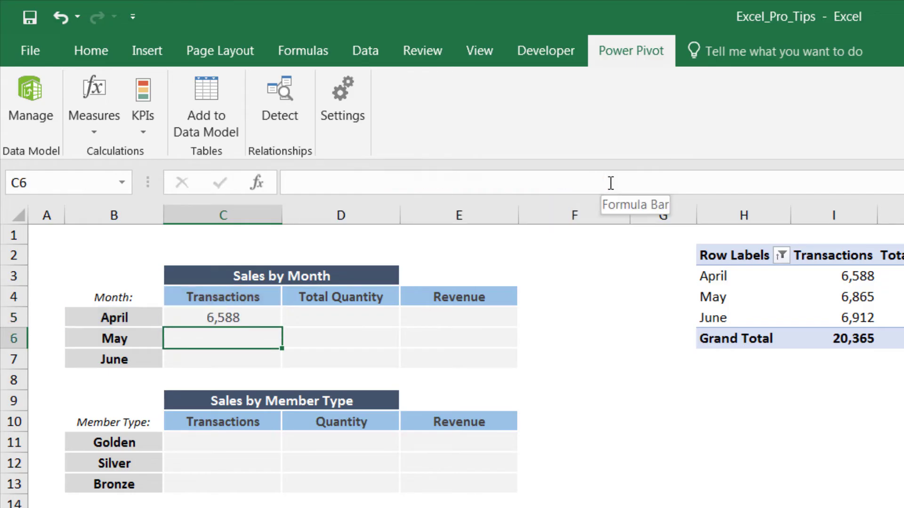
{"action": "left_click", "coordinate": [274, 319]}
{"action": "left_click_drag", "start_coordinate": [280, 327], "coordinate": [498, 370]}
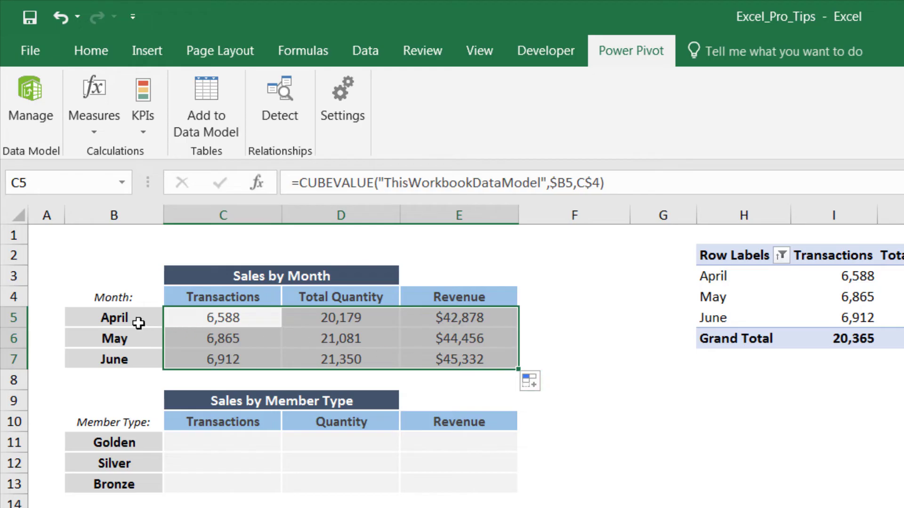
Copy the April CUBEMEMBER label from B5 into B11
{"action": "left_click", "coordinate": [122, 319]}
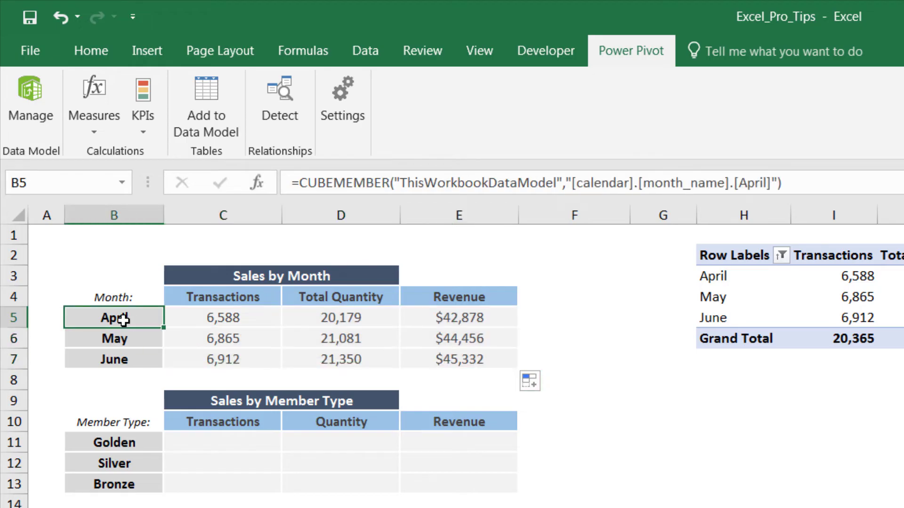
{"action": "key", "text": "ctrl+c"}
{"action": "left_click", "coordinate": [124, 441]}
{"action": "key", "text": "ctrl+v"}
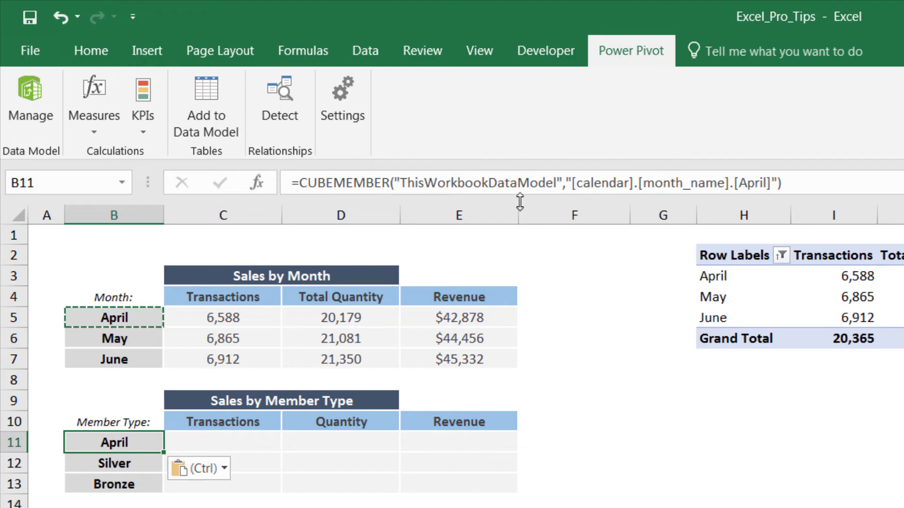
Replace the member expression in B11's CUBEMEMBER formula with the [customers].[member_card] field
{"action": "left_click_drag", "start_coordinate": [572, 183], "coordinate": [801, 182]}
{"action": "key", "text": "BackSpace"}
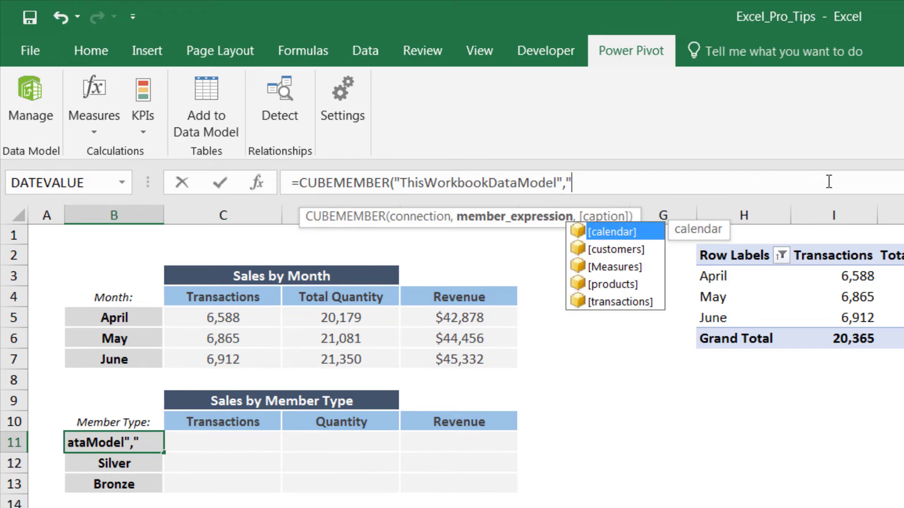
{"action": "key", "text": "Down"}
{"action": "key", "text": "Tab"}
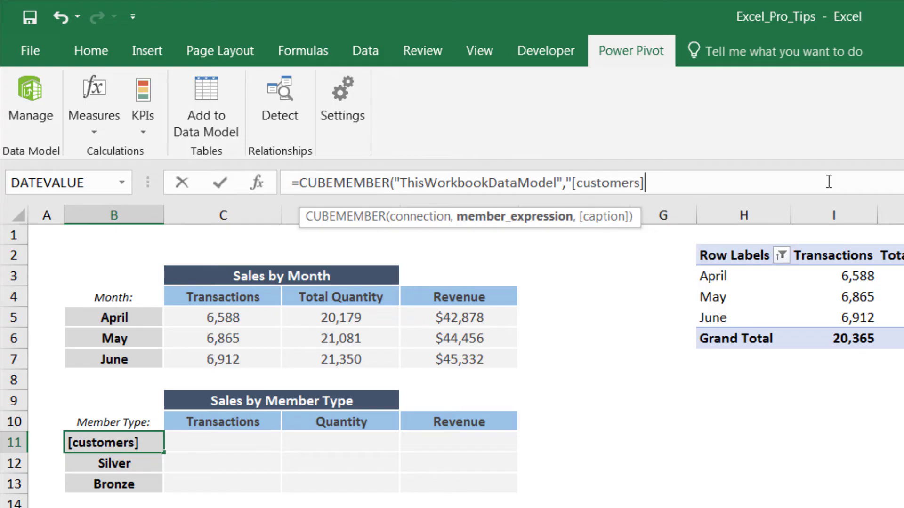
{"action": "type", "text": "."}
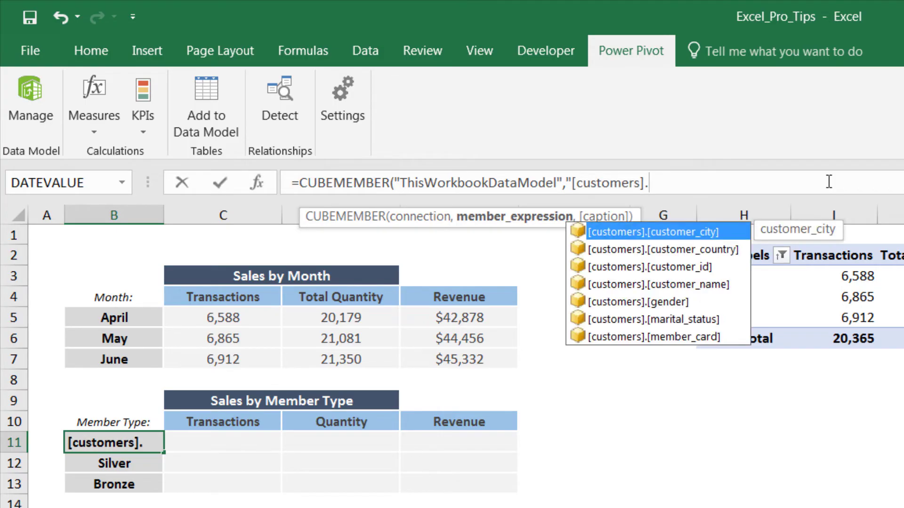
{"action": "key", "text": "Down"}
{"action": "key", "text": "Down"}
{"action": "key", "text": "Down"}
{"action": "key", "text": "Down"}
{"action": "key", "text": "Down"}
{"action": "key", "text": "Down"}
{"action": "key", "text": "Tab"}
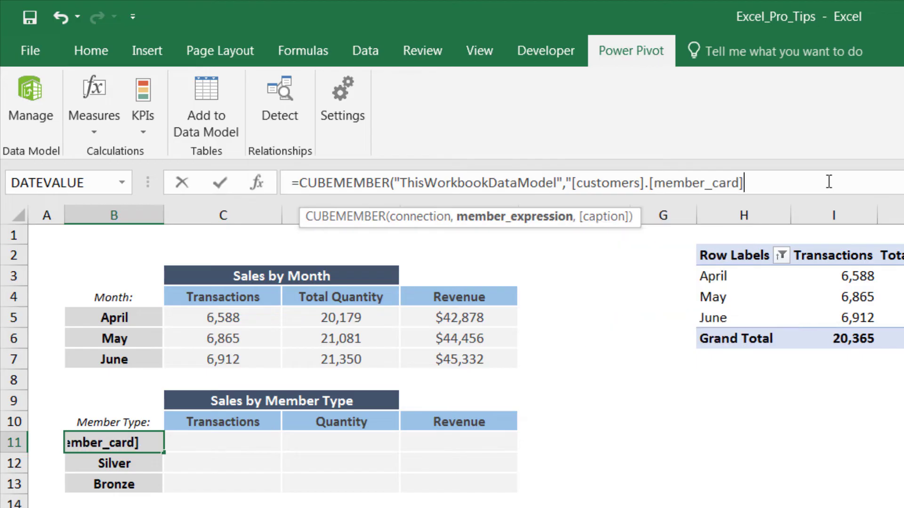
Complete B11's CUBEMEMBER formula with the [Golden] member
{"action": "type", "text": "."}
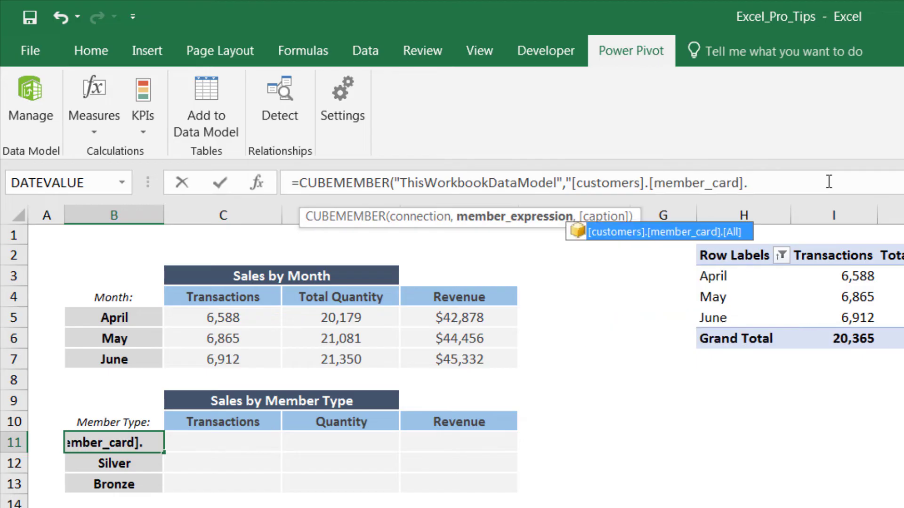
{"action": "type", "text": "["}
{"action": "type", "text": "Gold"}
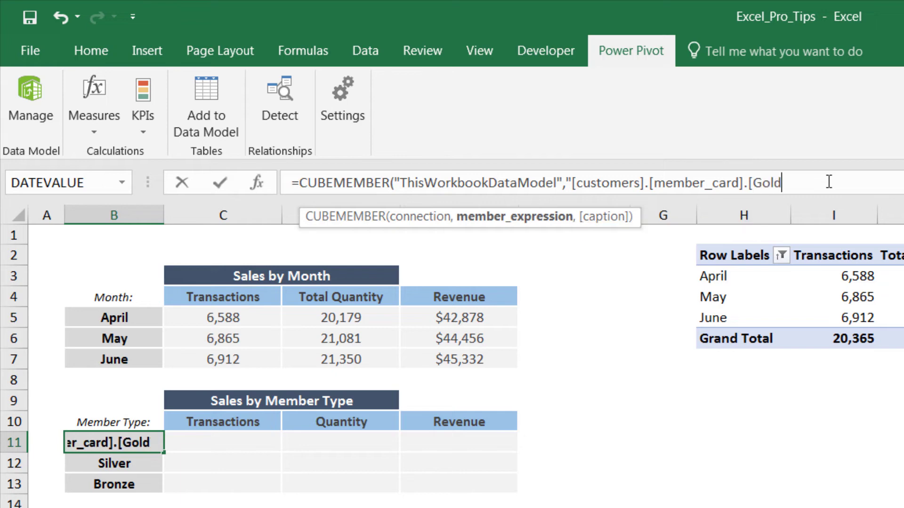
{"action": "type", "text": "en]"}
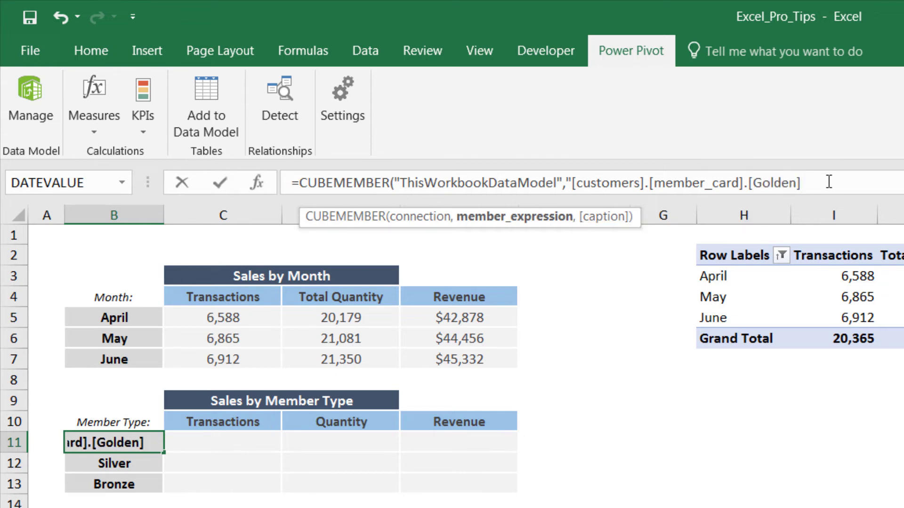
{"action": "type", "text": "\")"}
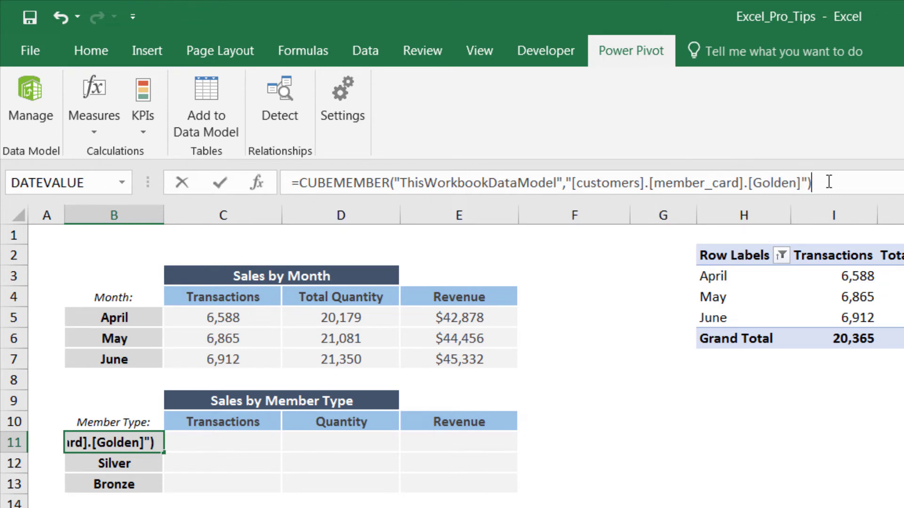
{"action": "key", "text": "Return"}
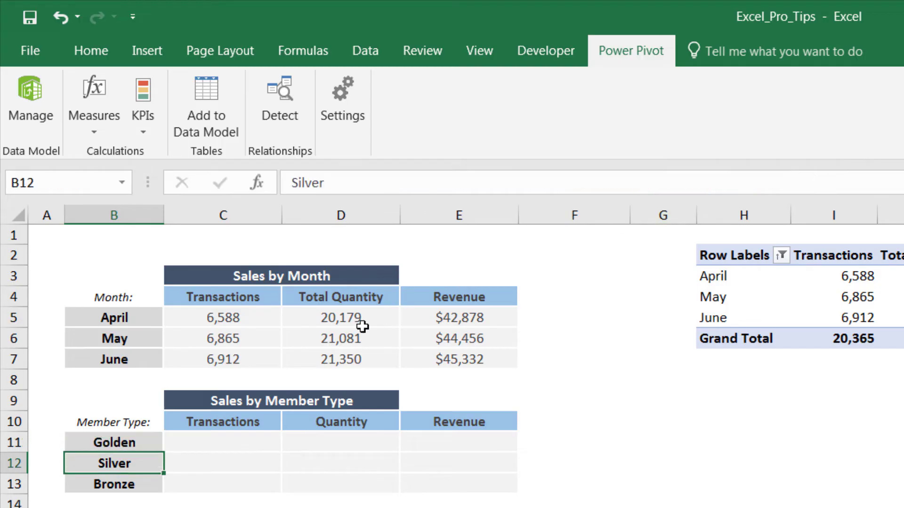
Copy the Golden CUBEMEMBER label from B11 into B12 and B13
{"action": "key", "text": "Up"}
{"action": "key", "text": "ctrl+c"}
{"action": "key", "text": "Down"}
{"action": "key", "text": "ctrl+v"}
{"action": "key", "text": "Down"}
{"action": "key", "text": "ctrl+v"}
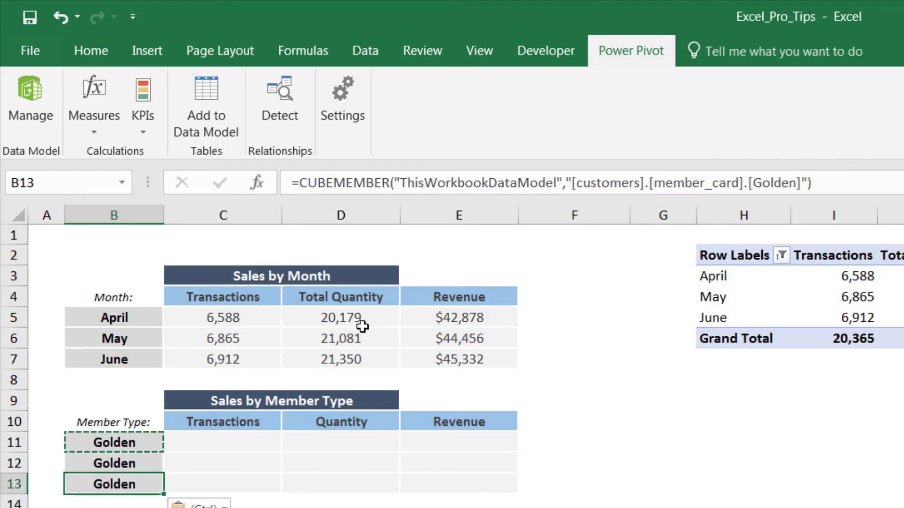
Change the member card value in B12's CUBEMEMBER formula to [Silver]
{"action": "key", "text": "Up"}
{"action": "left_click", "coordinate": [796, 183]}
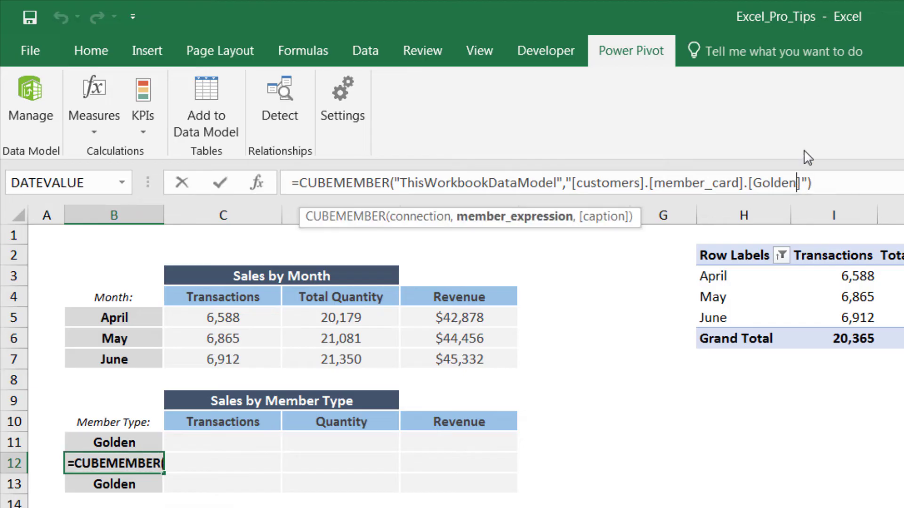
{"action": "key", "text": "BackSpace"}
{"action": "key", "text": "BackSpace"}
{"action": "key", "text": "BackSpace"}
{"action": "key", "text": "BackSpace"}
{"action": "key", "text": "BackSpace"}
{"action": "key", "text": "BackSpace"}
{"action": "type", "text": "Silver"}
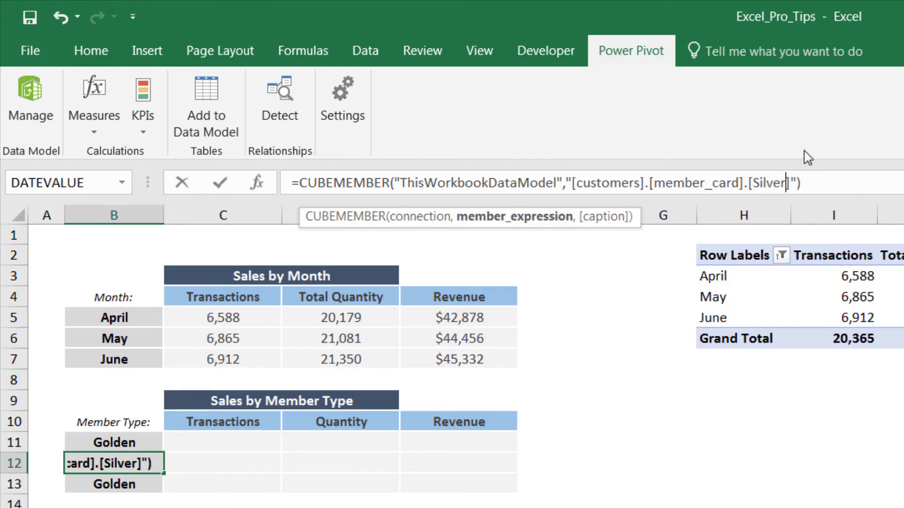
{"action": "key", "text": "Return"}
Change the member card value in B13's CUBEMEMBER formula to [Bronze]
{"action": "left_click", "coordinate": [789, 183]}
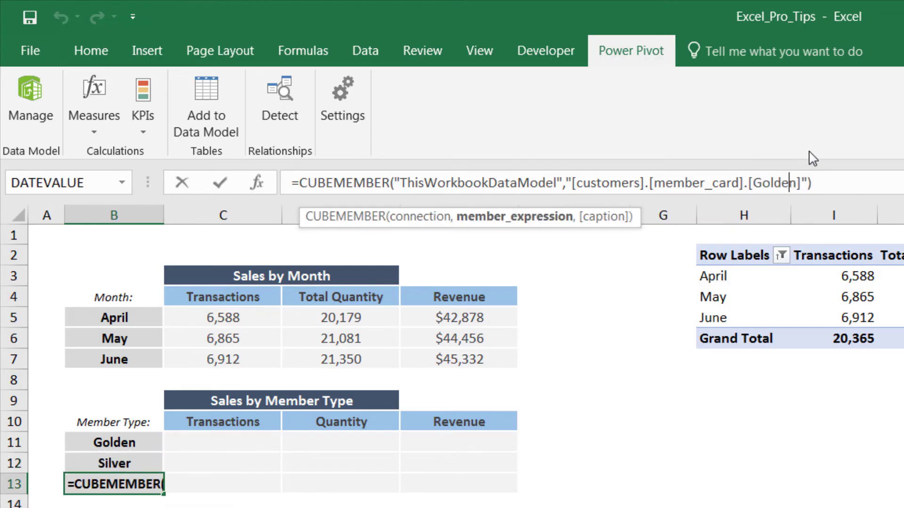
{"action": "key", "text": "Delete"}
{"action": "key", "text": "BackSpace"}
{"action": "key", "text": "BackSpace"}
{"action": "key", "text": "BackSpace"}
{"action": "key", "text": "BackSpace"}
{"action": "key", "text": "BackSpace"}
{"action": "type", "text": "Br"}
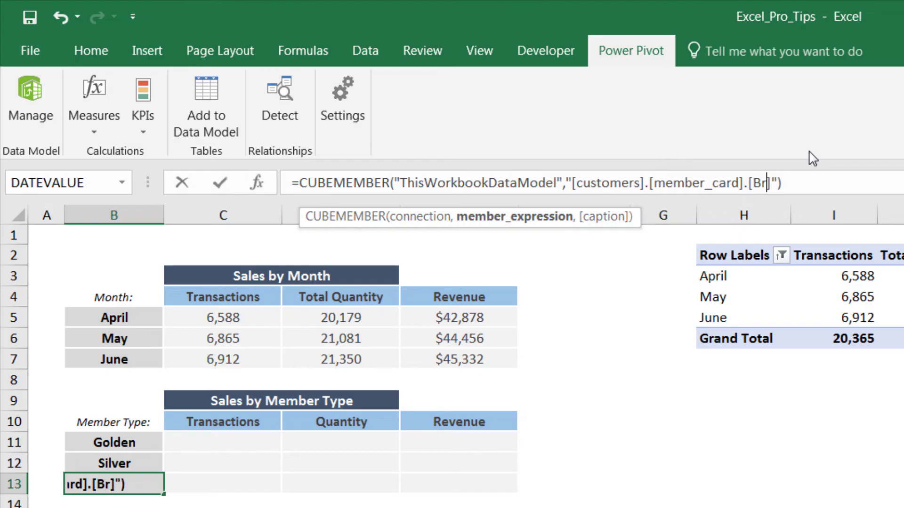
{"action": "type", "text": "onze"}
{"action": "key", "text": "Return"}
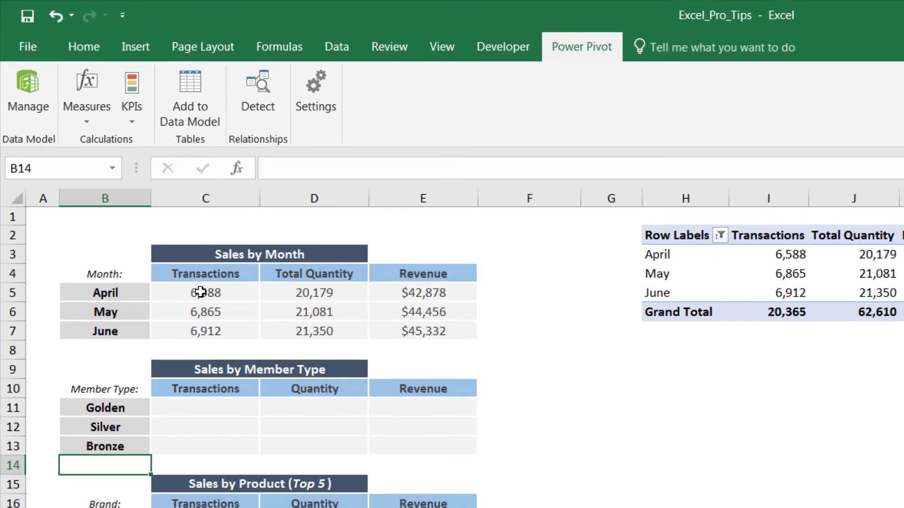
Copy the CUBEVALUE formula from C5 into C11 and fill it through E13 in the Sales by Member Type table
{"action": "left_click", "coordinate": [217, 321]}
{"action": "key", "text": "ctrl+c"}
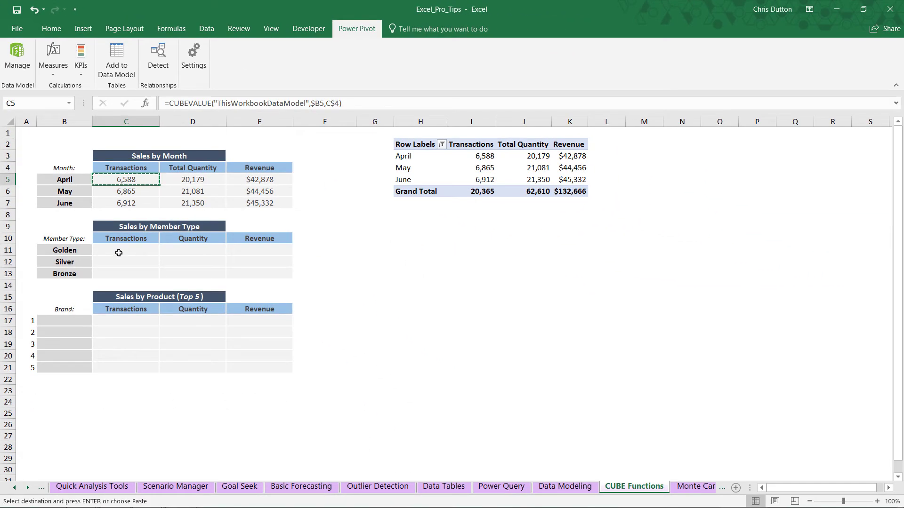
{"action": "left_click", "coordinate": [119, 252]}
{"action": "key", "text": "ctrl+v"}
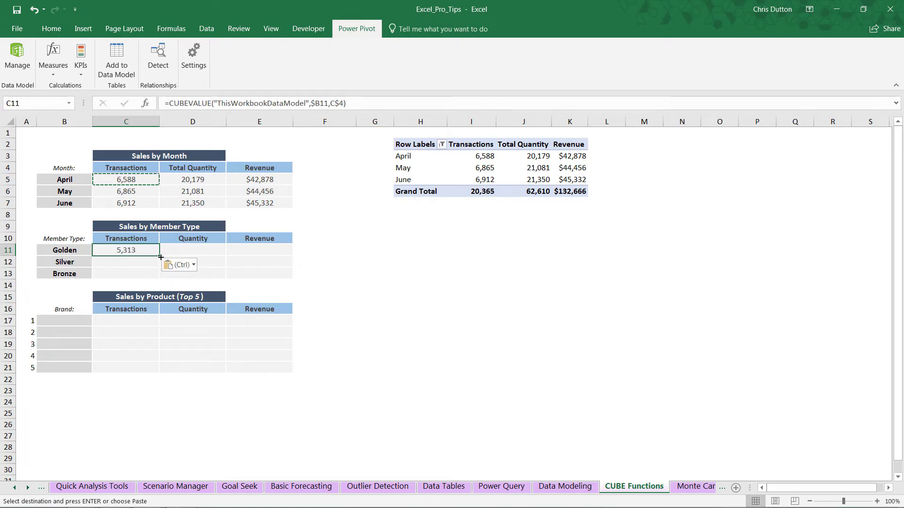
{"action": "left_click_drag", "start_coordinate": [159, 256], "coordinate": [275, 278]}
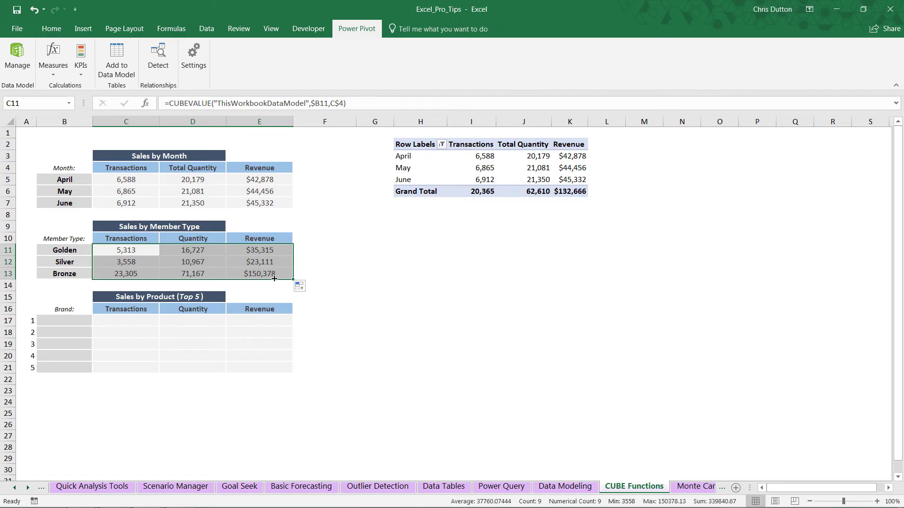
Inspect which cells C11's CUBEVALUE formula references, leaving the formula as it is
{"action": "left_click", "coordinate": [126, 250]}
{"action": "left_click", "coordinate": [353, 112]}
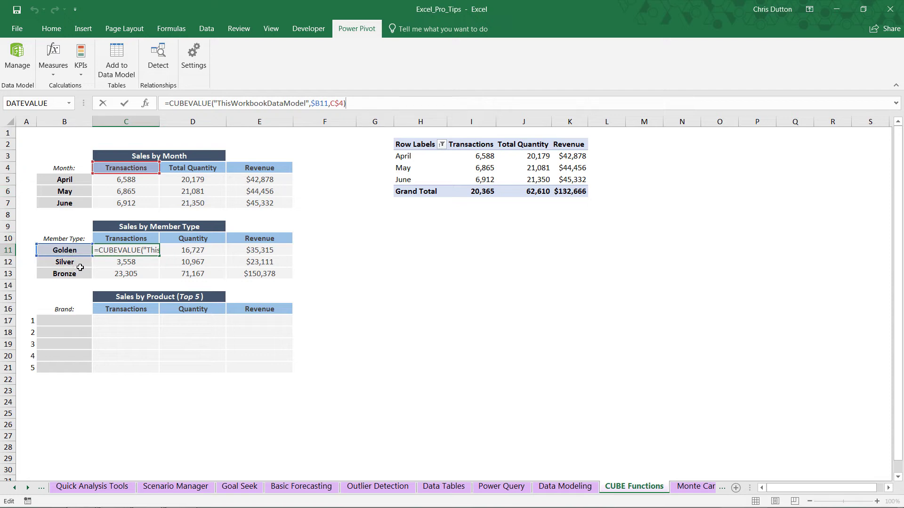
{"action": "key", "text": "Return"}
Replace month_name with the customers table's member_card field in the PivotTable rows
{"action": "left_click", "coordinate": [456, 170]}
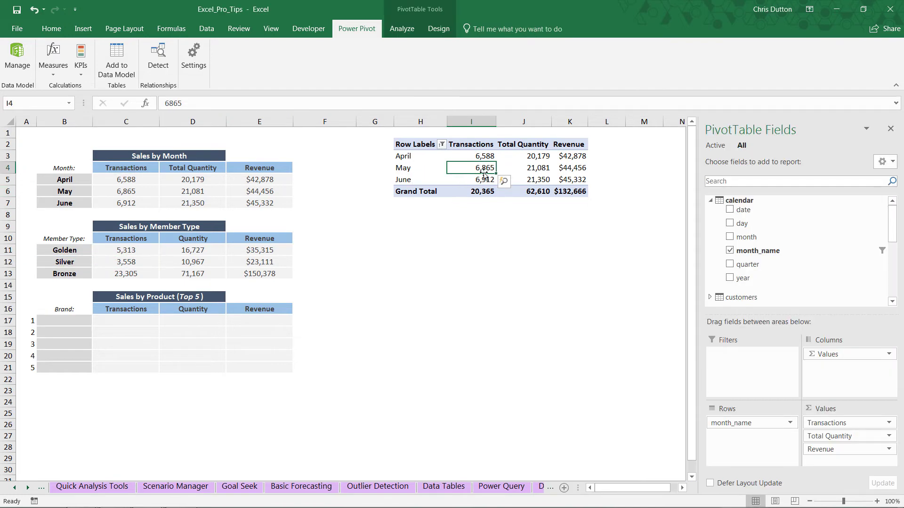
{"action": "mouse_move", "coordinate": [732, 422]}
{"action": "left_mouse_down"}
{"action": "mouse_move", "coordinate": [742, 273]}
{"action": "mouse_move", "coordinate": [763, 426]}
{"action": "mouse_move", "coordinate": [736, 414]}
{"action": "left_mouse_up"}
{"action": "left_click", "coordinate": [710, 287]}
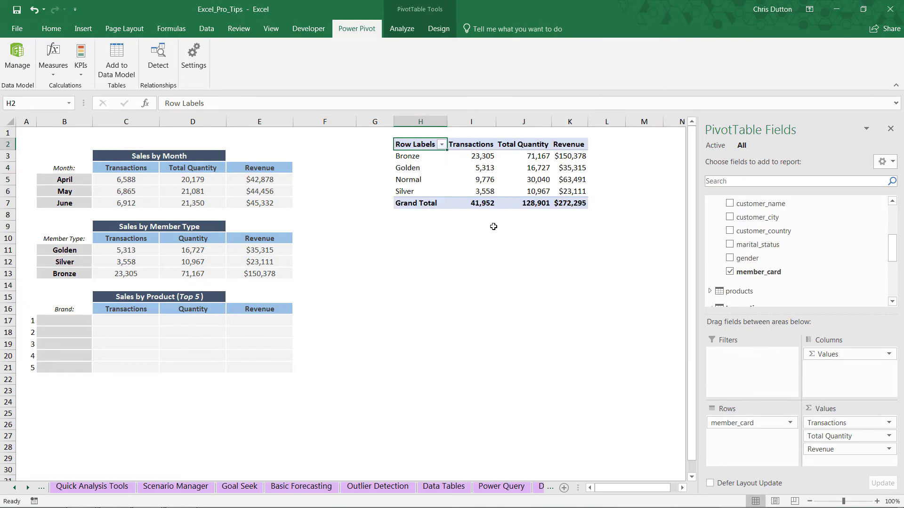
Reorder the PivotTable's member card rows as Golden, Silver, Bronze, Normal and select the values of the first three
{"action": "left_click", "coordinate": [427, 165]}
{"action": "left_click_drag", "start_coordinate": [428, 164], "coordinate": [431, 156]}
{"action": "left_click", "coordinate": [417, 188]}
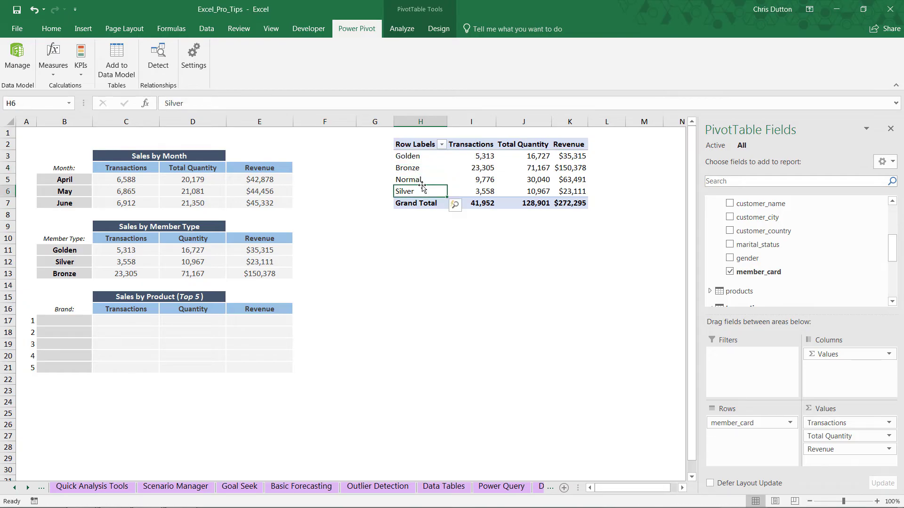
{"action": "left_click_drag", "start_coordinate": [422, 186], "coordinate": [551, 181]}
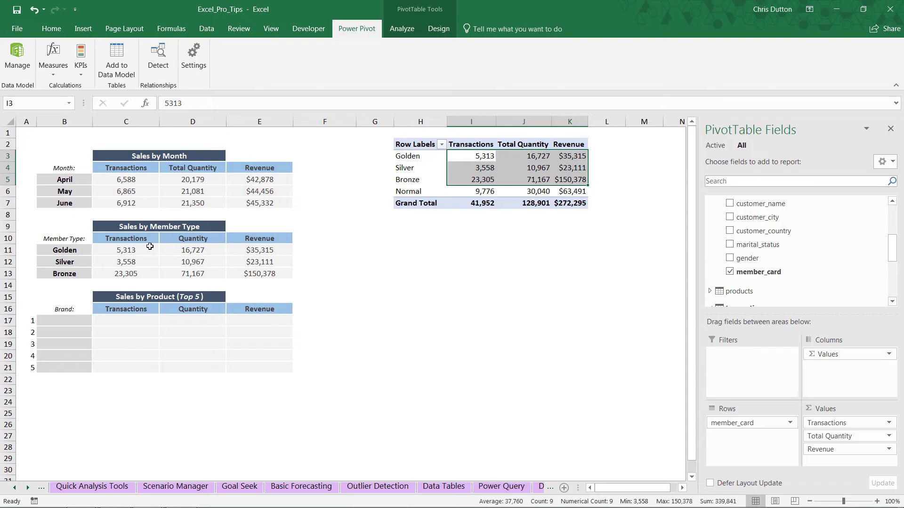
Compare the Sales by Member Type values in C11:E13 with the PivotTable, ending at C17 in the product table
{"action": "left_click", "coordinate": [135, 249]}
{"action": "left_click_drag", "start_coordinate": [179, 254], "coordinate": [256, 272]}
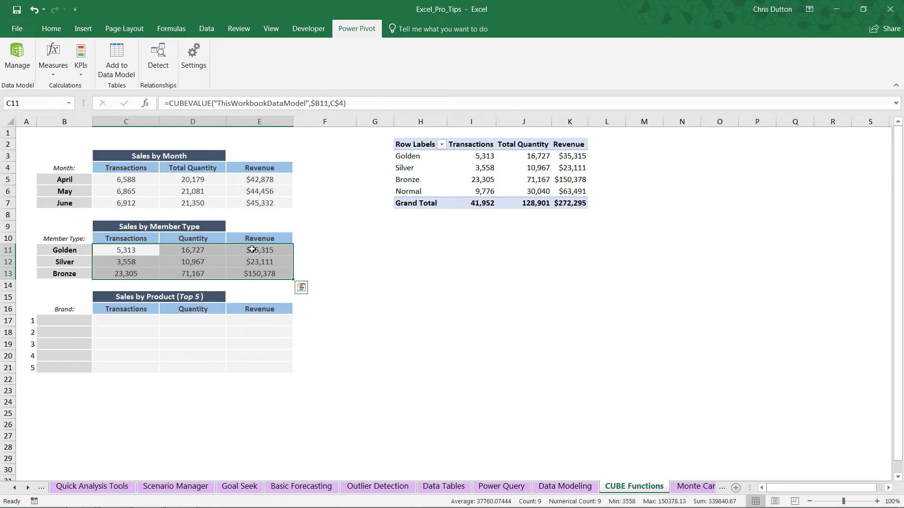
{"action": "left_click", "coordinate": [125, 323]}
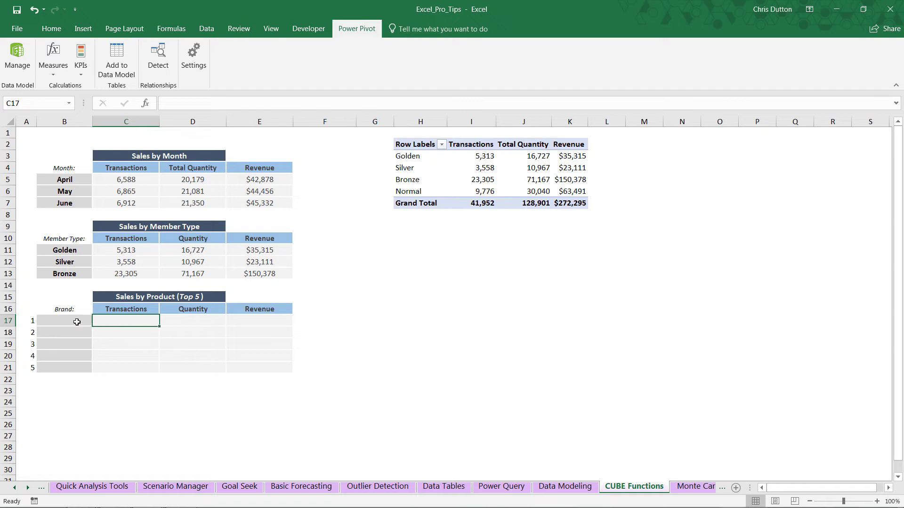
Start a CUBESET formula in B16, the brand header of the product table, with ThisWorkbookDataModel as its connection
{"action": "left_click", "coordinate": [76, 322]}
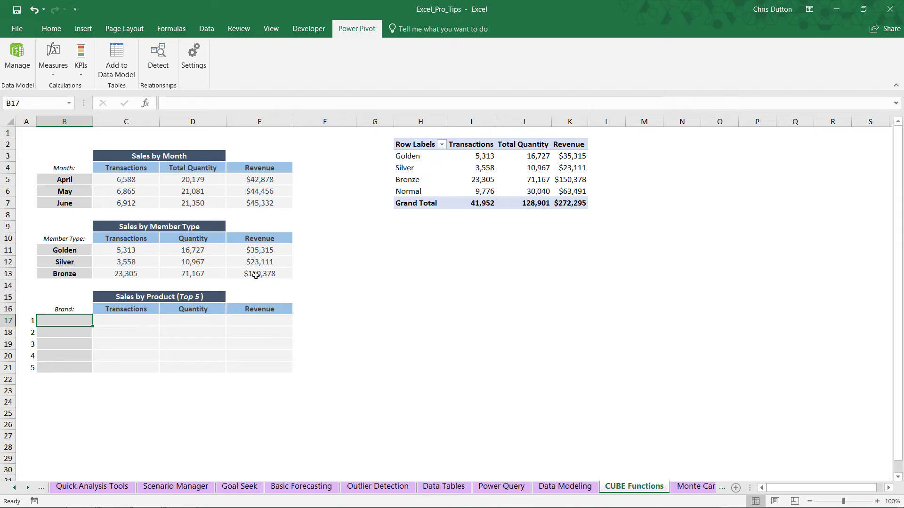
{"action": "left_click", "coordinate": [472, 167]}
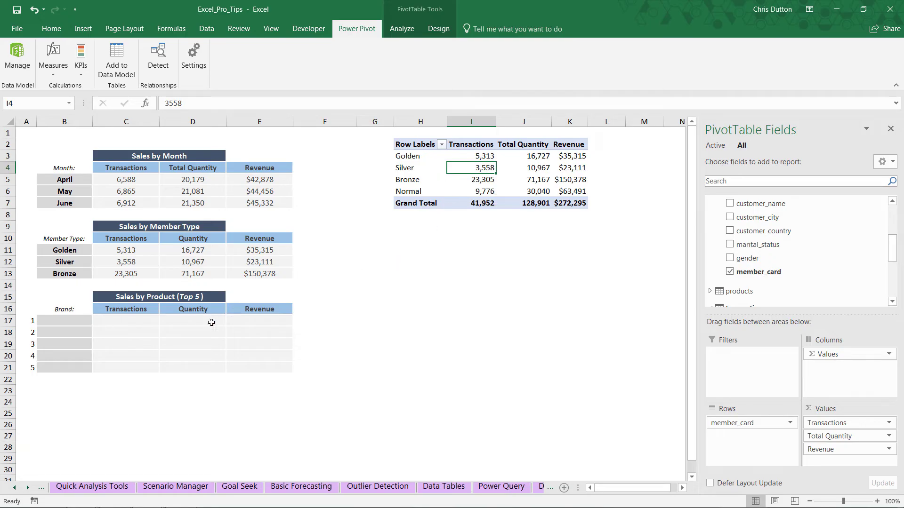
{"action": "left_click", "coordinate": [74, 311]}
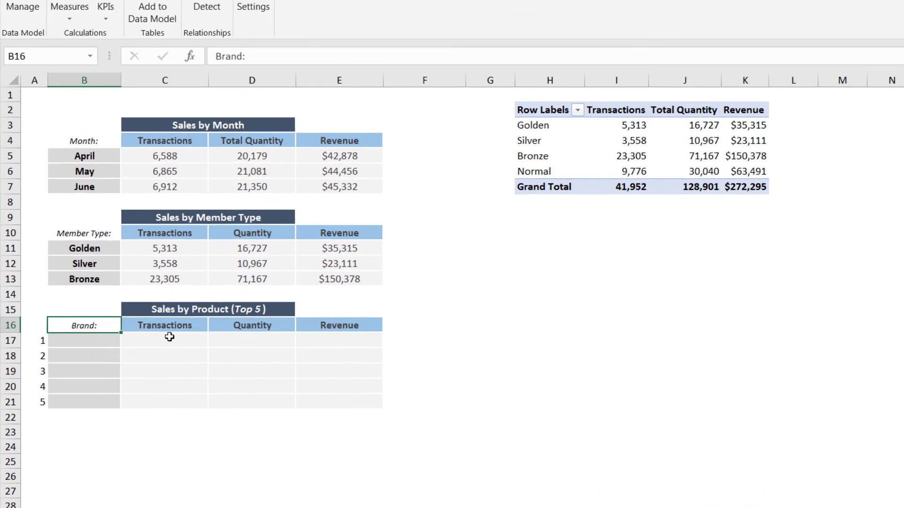
{"action": "type", "text": "=CUBES"}
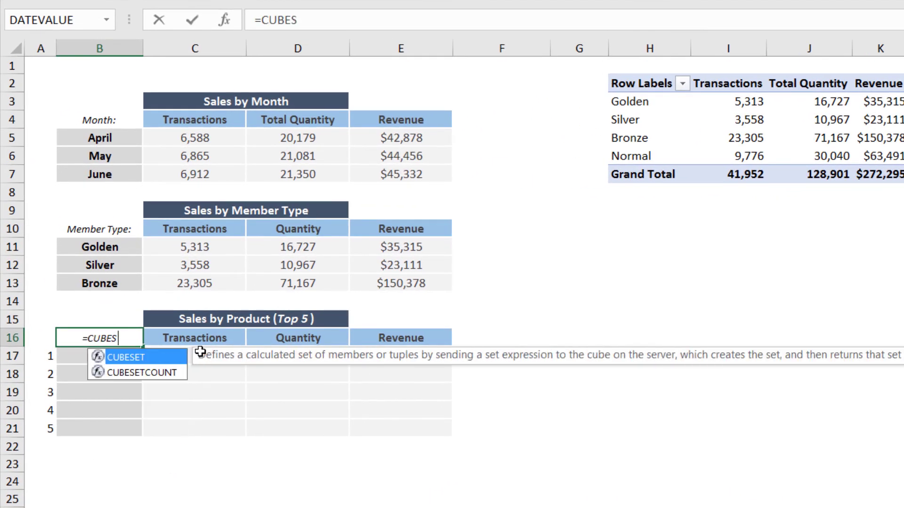
{"action": "type", "text": "ET(\""}
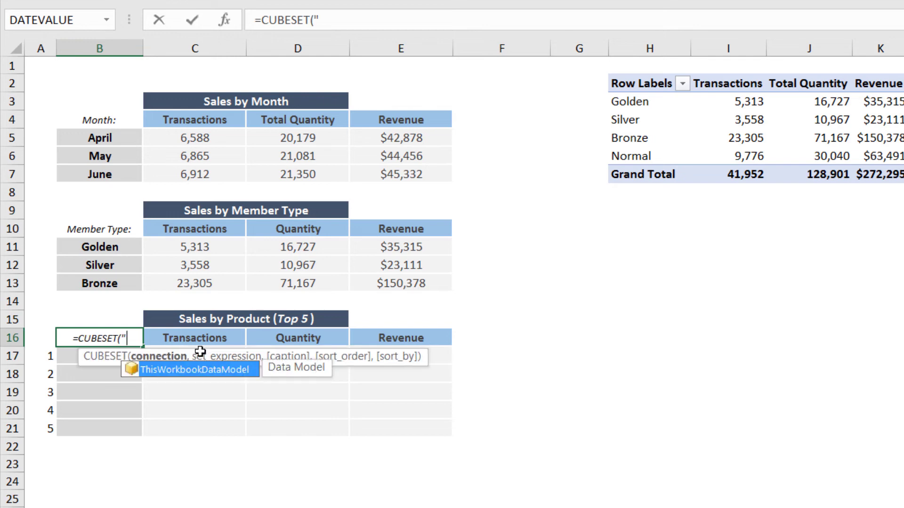
{"action": "key", "text": "Tab"}
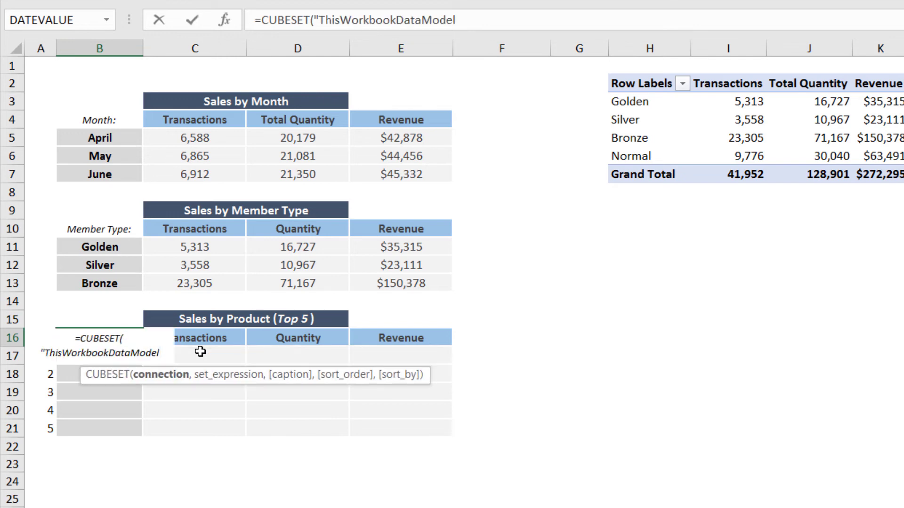
{"action": "type", "text": "\","}
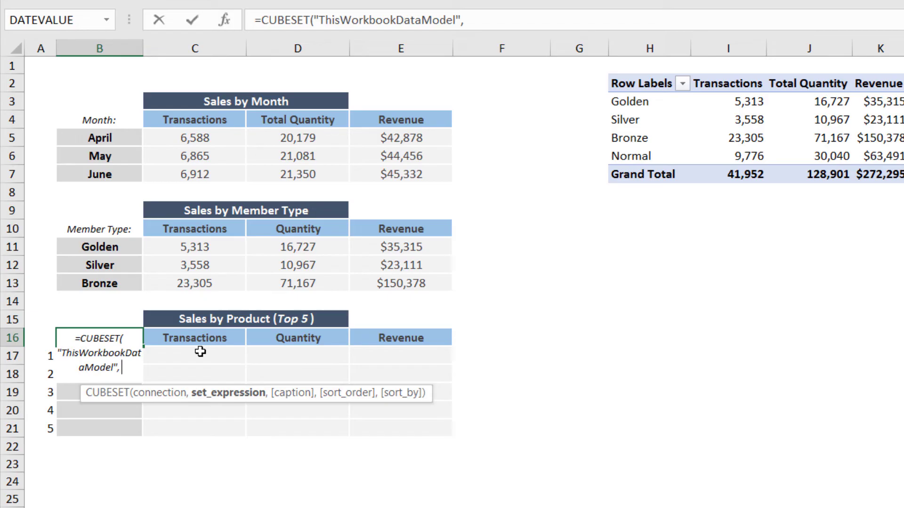
Set the CUBESET formula's set expression to "[products].[product_brand].members"
{"action": "type", "text": "\"[pr"}
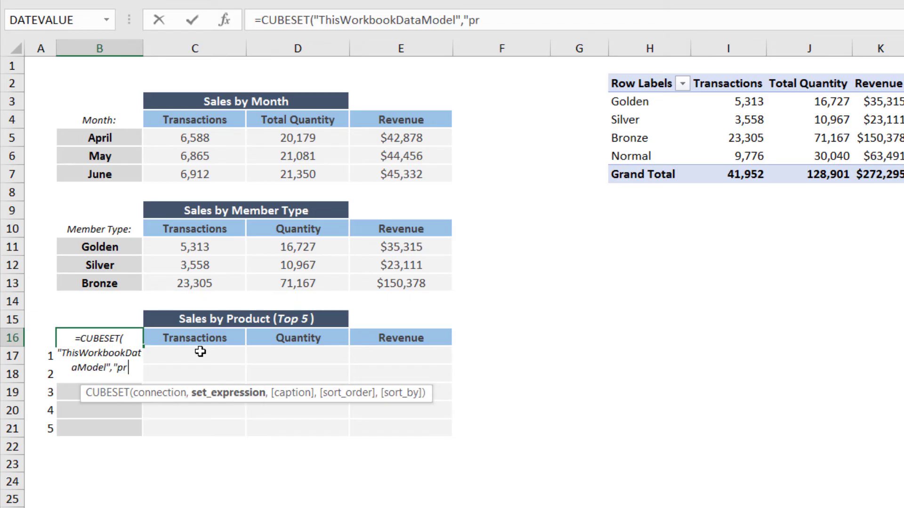
{"action": "type", "text": "o"}
{"action": "key", "text": "Tab"}
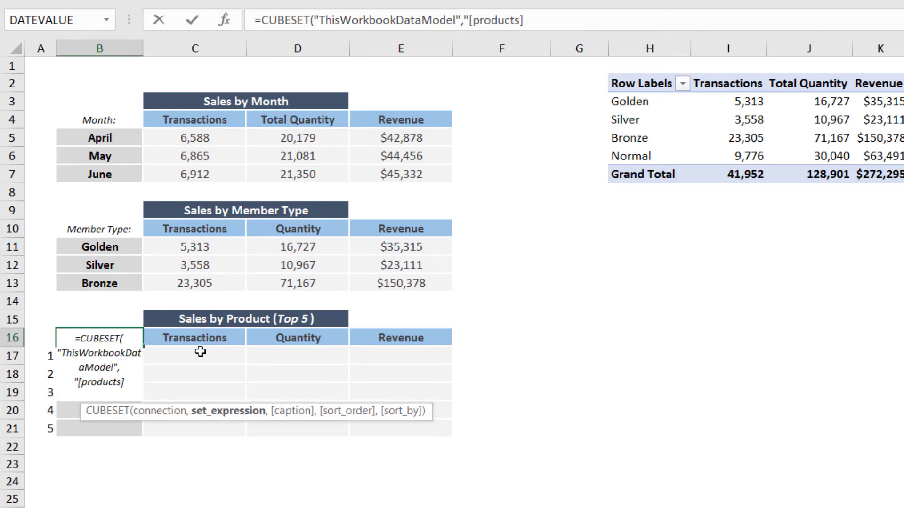
{"action": "type", "text": "."}
{"action": "key", "text": "Down"}
{"action": "key", "text": "Up"}
{"action": "key", "text": "Tab"}
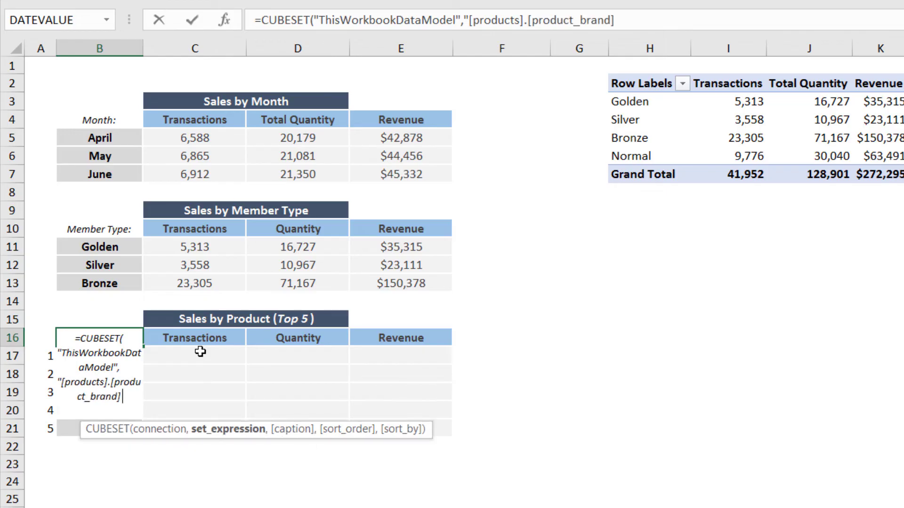
{"action": "type", "text": "."}
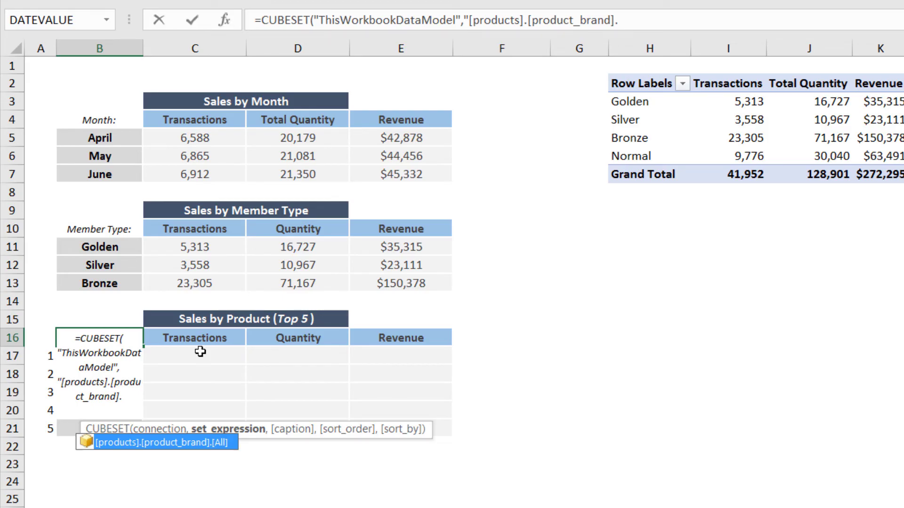
{"action": "type", "text": "members"}
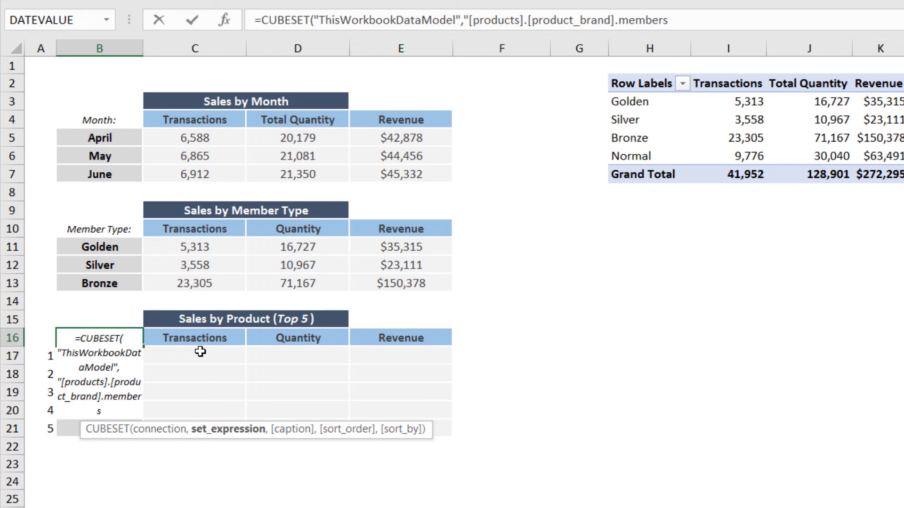
{"action": "type", "text": "\","}
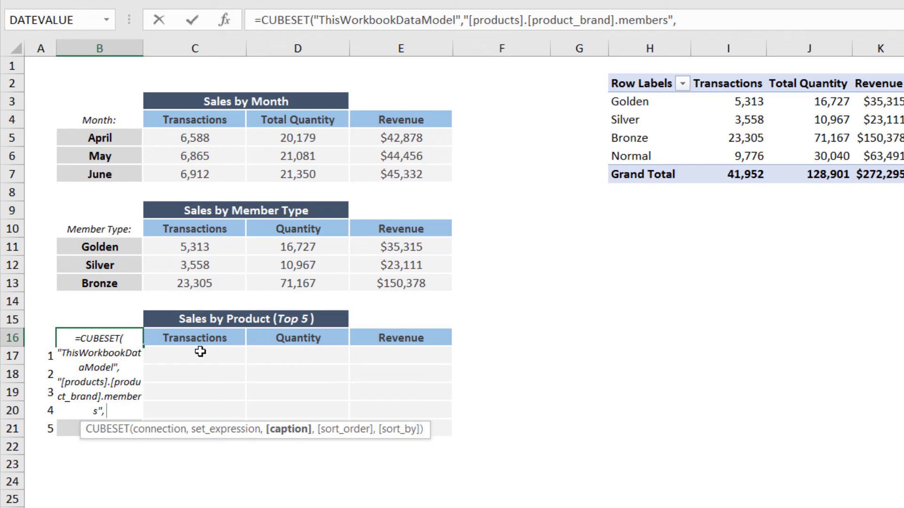
Give the CUBESET formula the caption "Brands" and sort order 2 (Descending)
{"action": "type", "text": "\"Brand"}
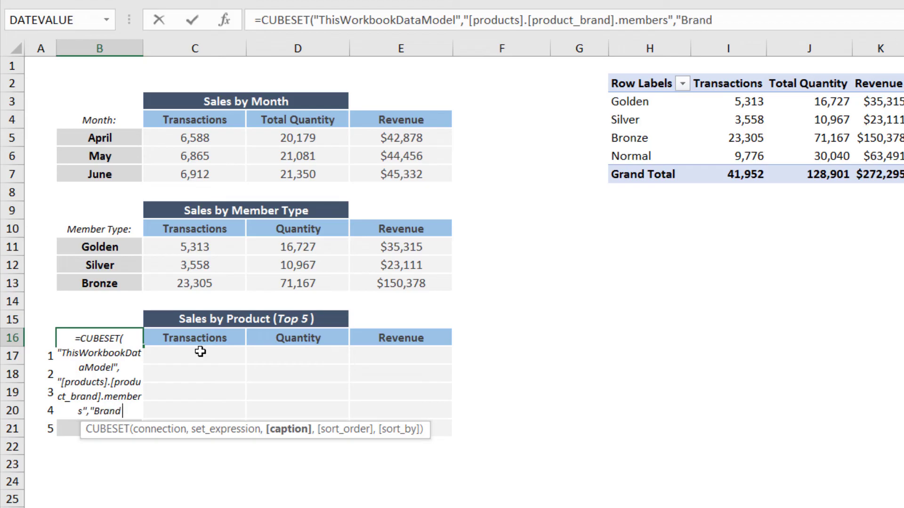
{"action": "type", "text": "s\","}
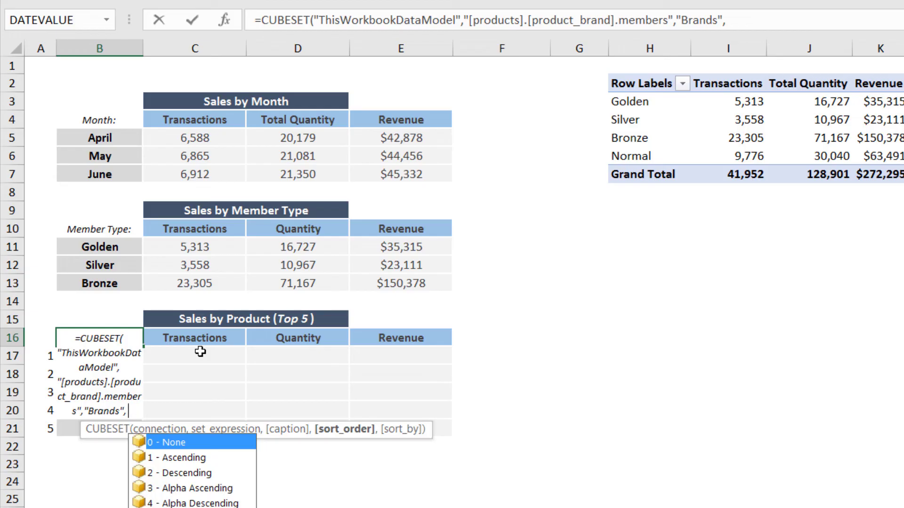
{"action": "key", "text": "Down"}
{"action": "key", "text": "Down"}
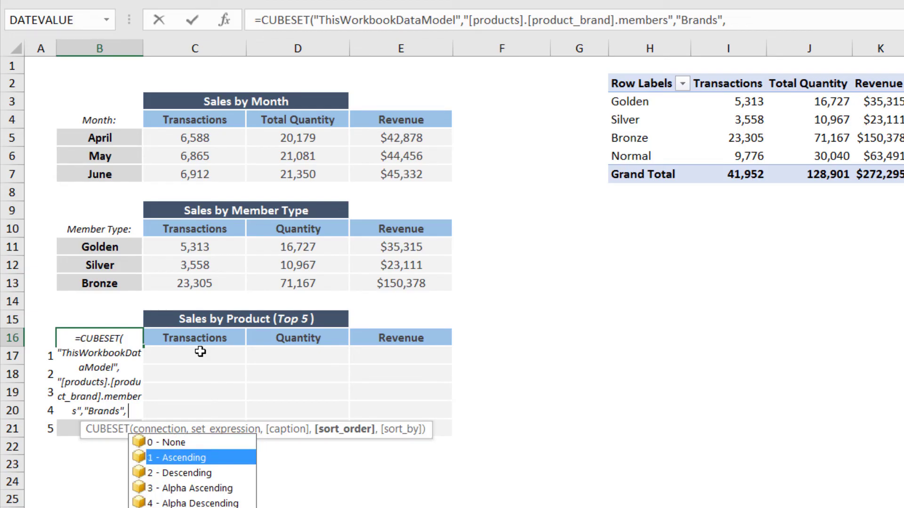
{"action": "key", "text": "Tab"}
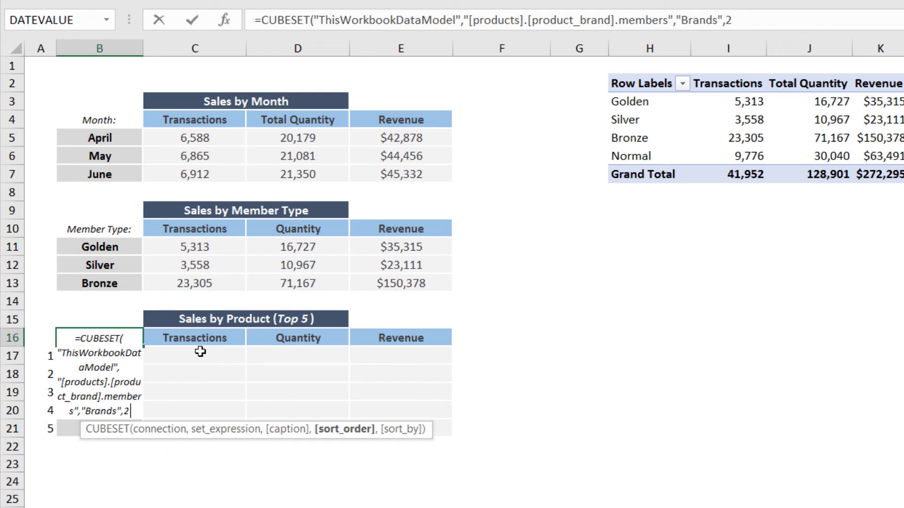
{"action": "type", "text": ","}
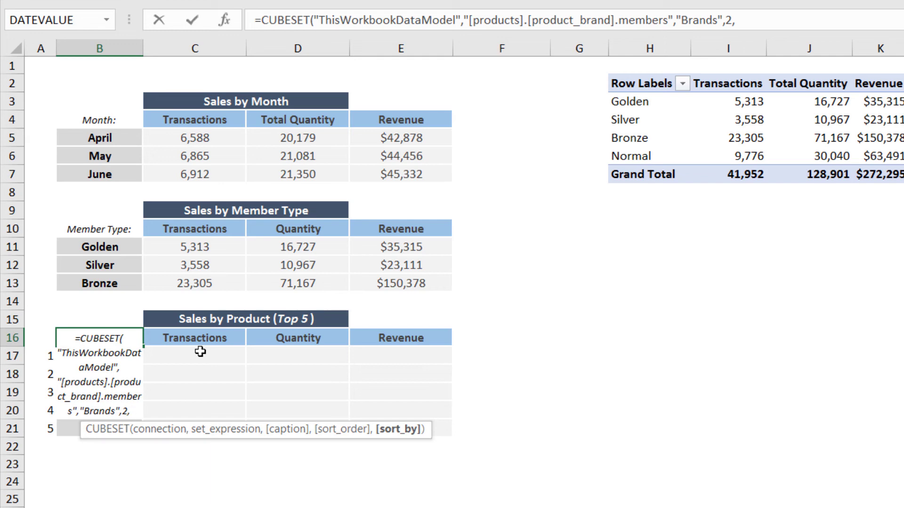
Sort the set by "[Measures].[Transactions]", complete the CUBESET formula in B16 and reselect the cell to review it
{"action": "type", "text": "\""}
{"action": "key", "text": "Down"}
{"action": "key", "text": "Down"}
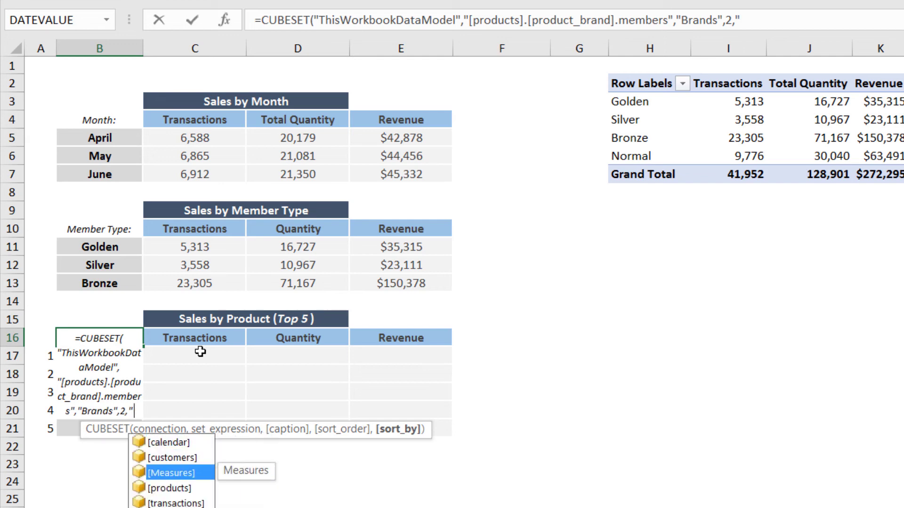
{"action": "key", "text": "Tab"}
{"action": "type", "text": "."}
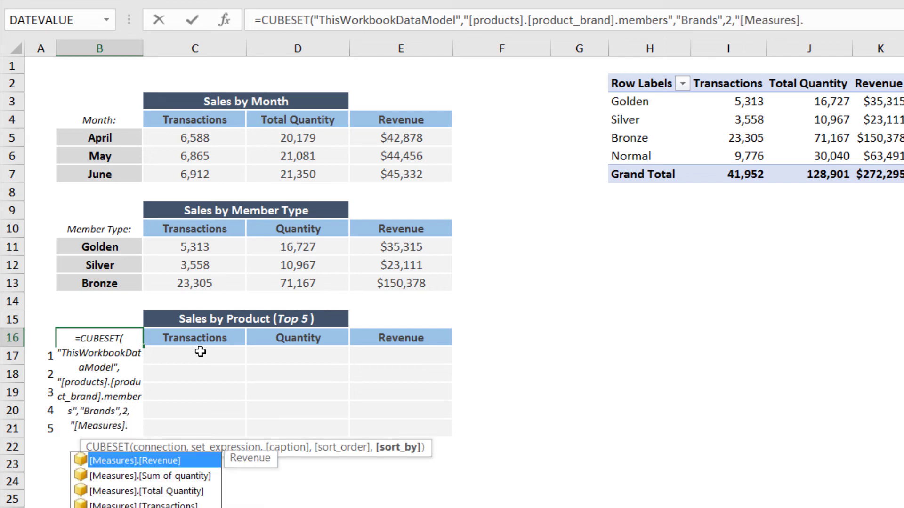
{"action": "key", "text": "Down"}
{"action": "key", "text": "Down"}
{"action": "key", "text": "Down"}
{"action": "key", "text": "Tab"}
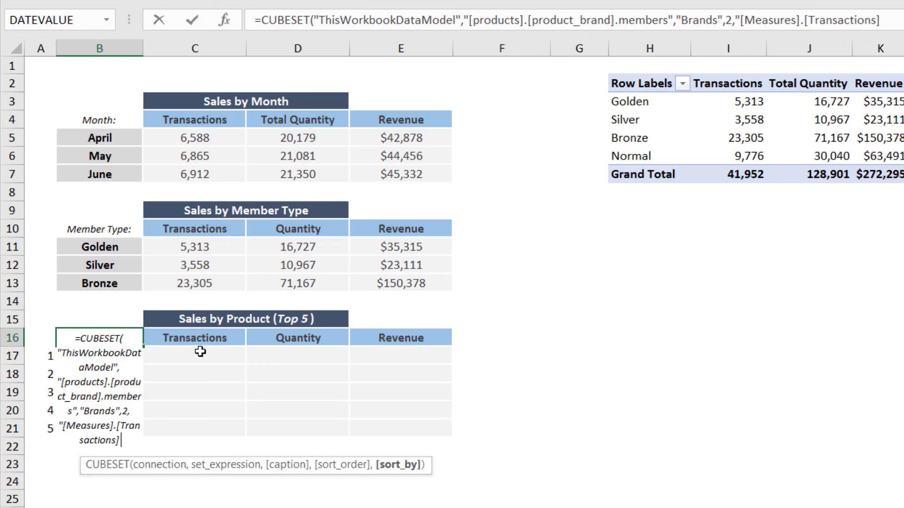
{"action": "type", "text": "\")"}
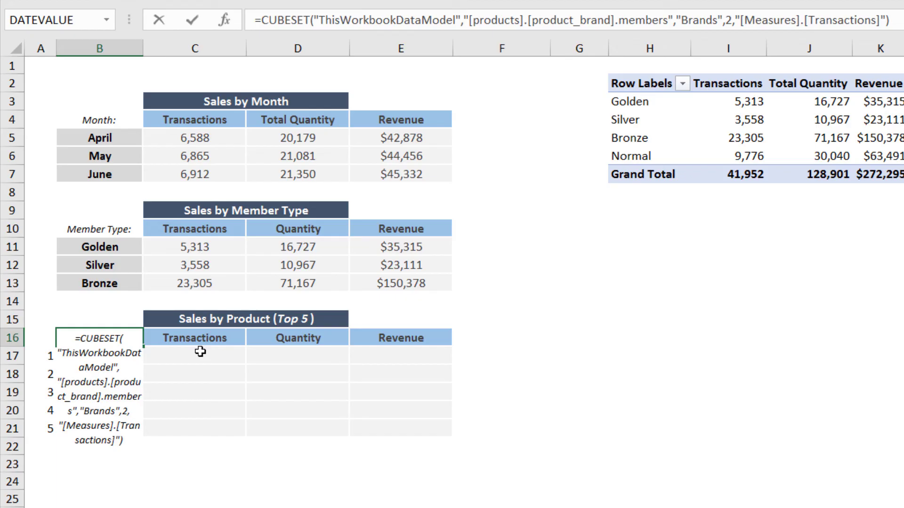
{"action": "key", "text": "Return"}
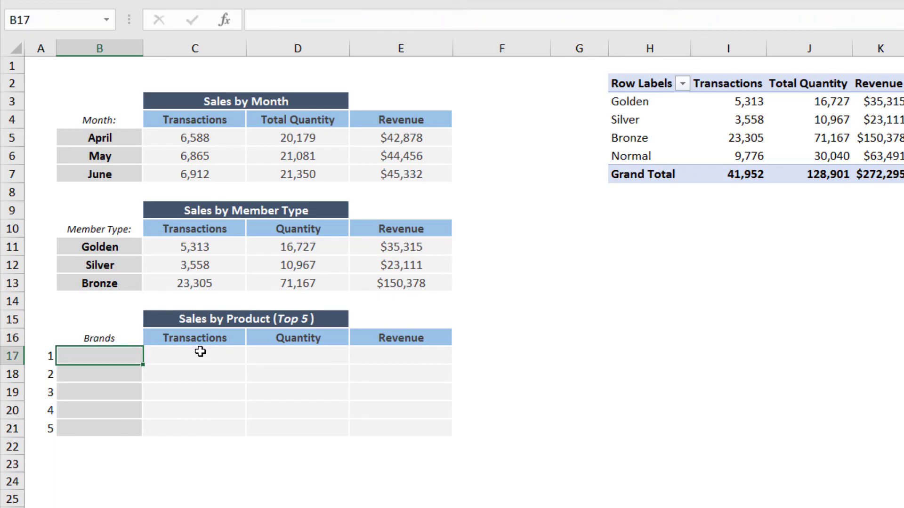
{"action": "key", "text": "Up"}
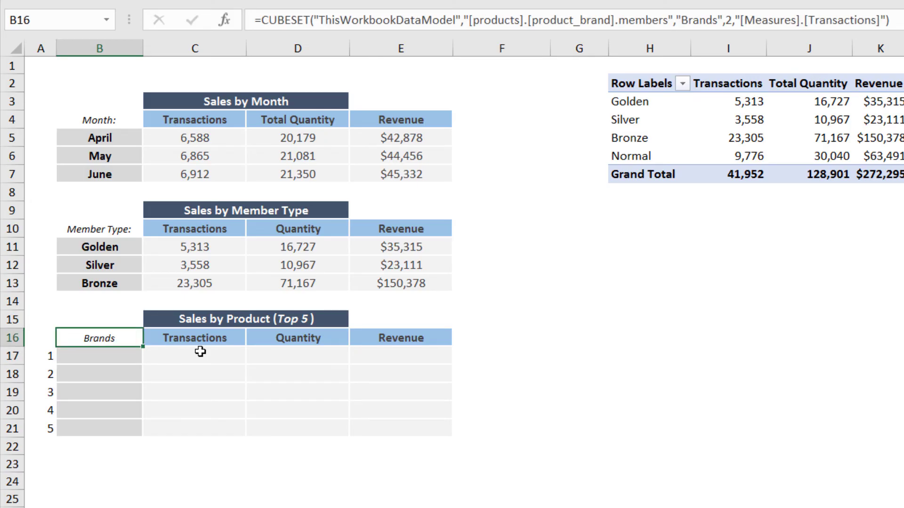
Start a CUBERANKEDMEMBER formula in B17 with ThisWorkbookDataModel as its connection
{"action": "key", "text": "Down"}
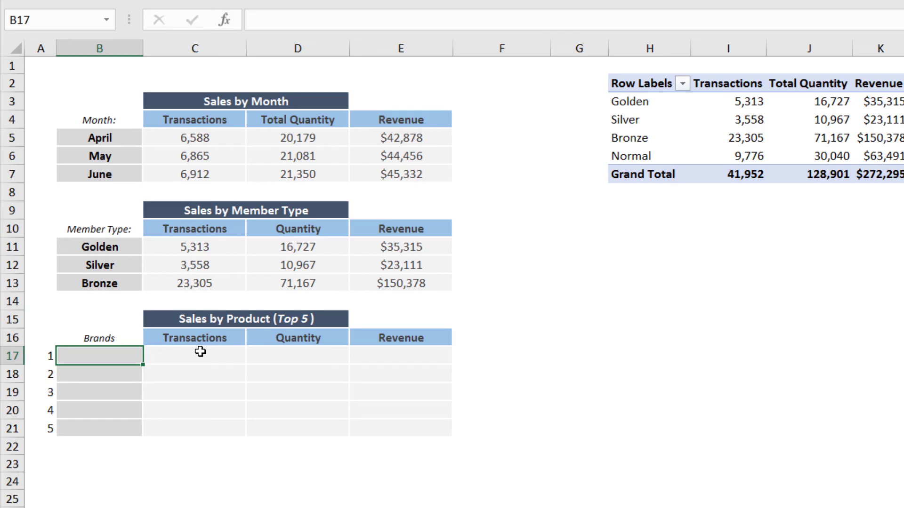
{"action": "type", "text": "=CUBE"}
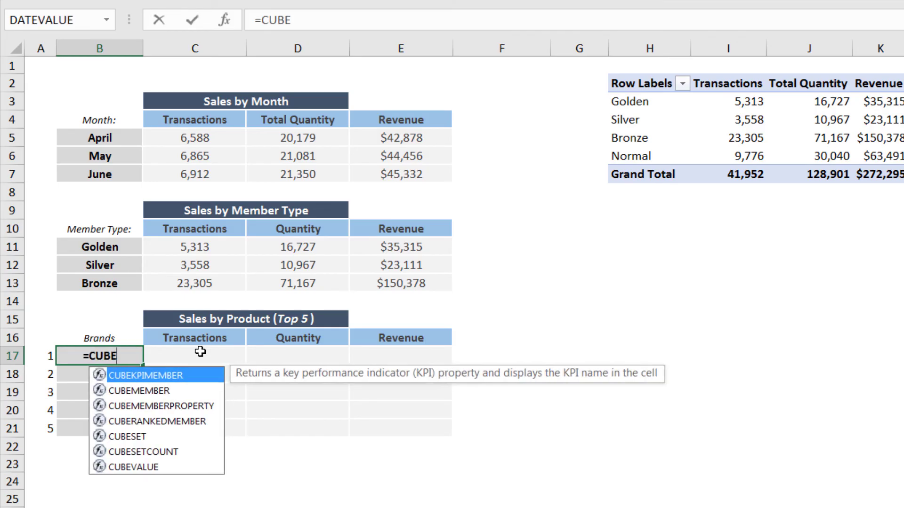
{"action": "type", "text": "RANKEDMEMB"}
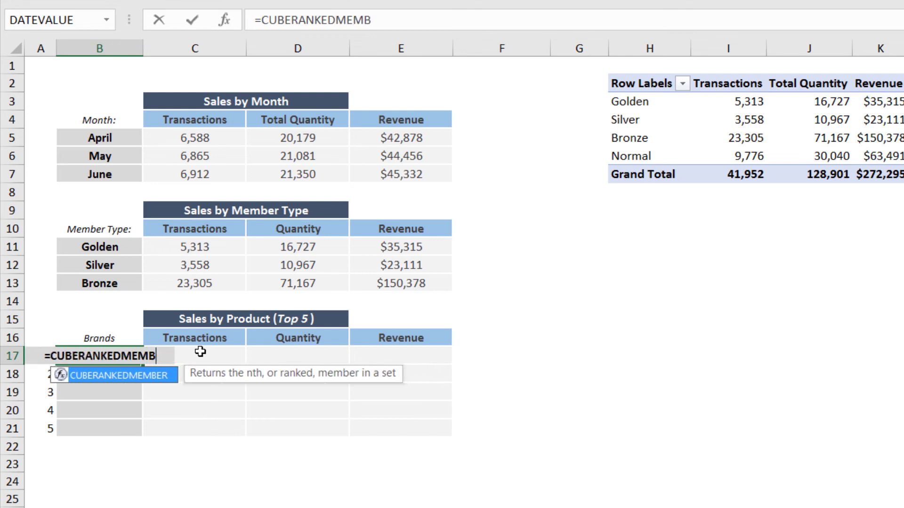
{"action": "type", "text": "ER(\""}
{"action": "key", "text": "Tab"}
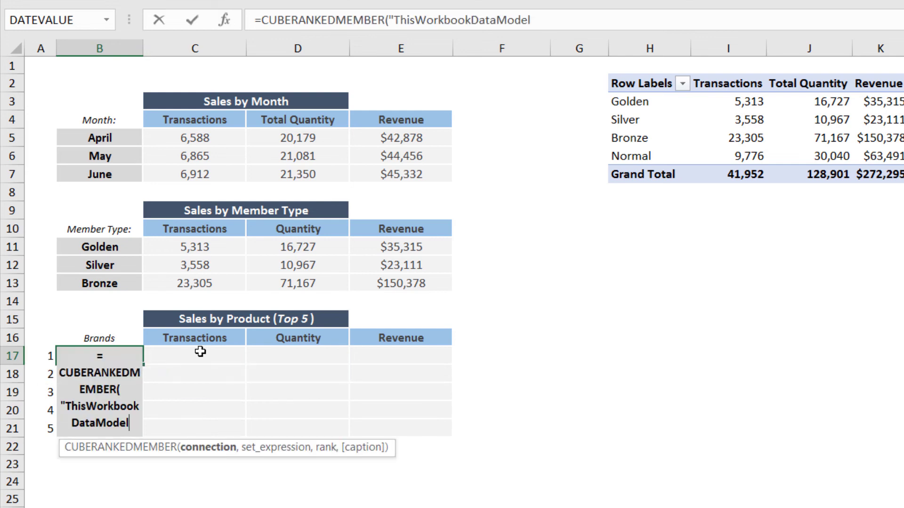
{"action": "type", "text": "\","}
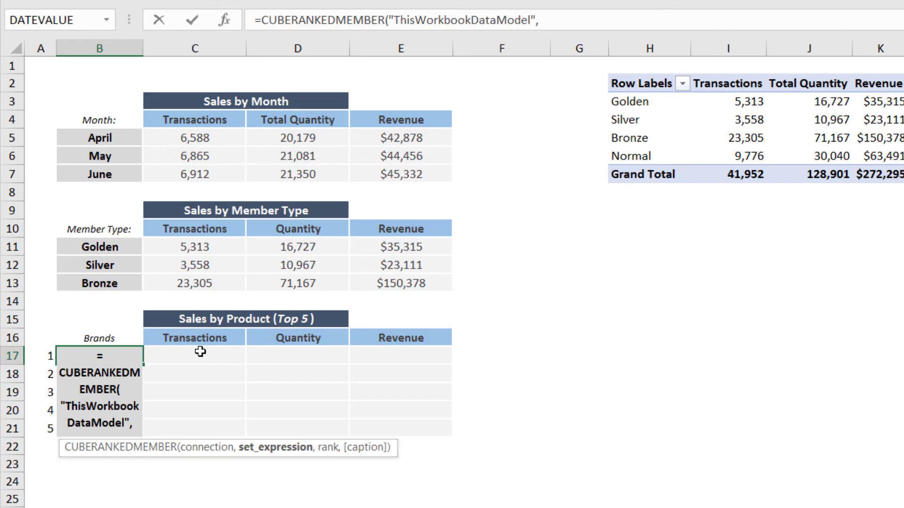
Complete B17's CUBERANKEDMEMBER formula with $B$16 as the set expression and A17 as the rank, and reselect B17
{"action": "key", "text": "Up"}
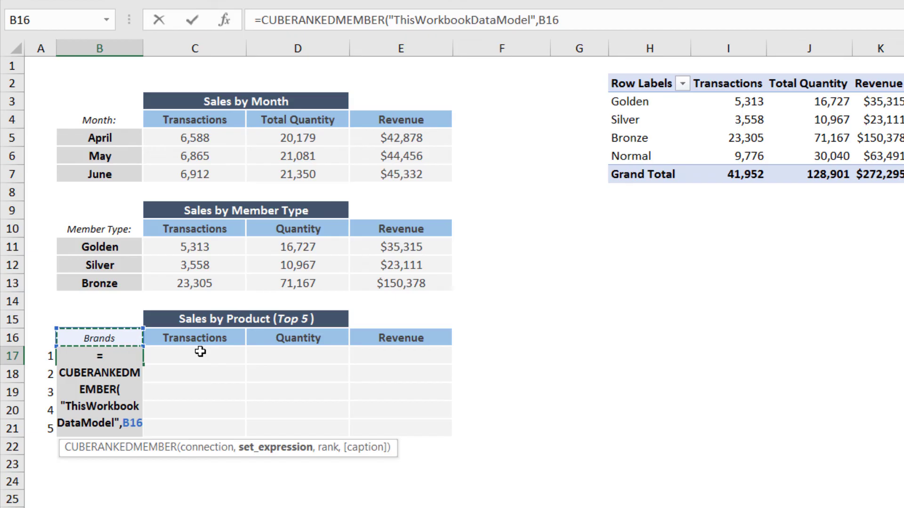
{"action": "key", "text": "F4"}
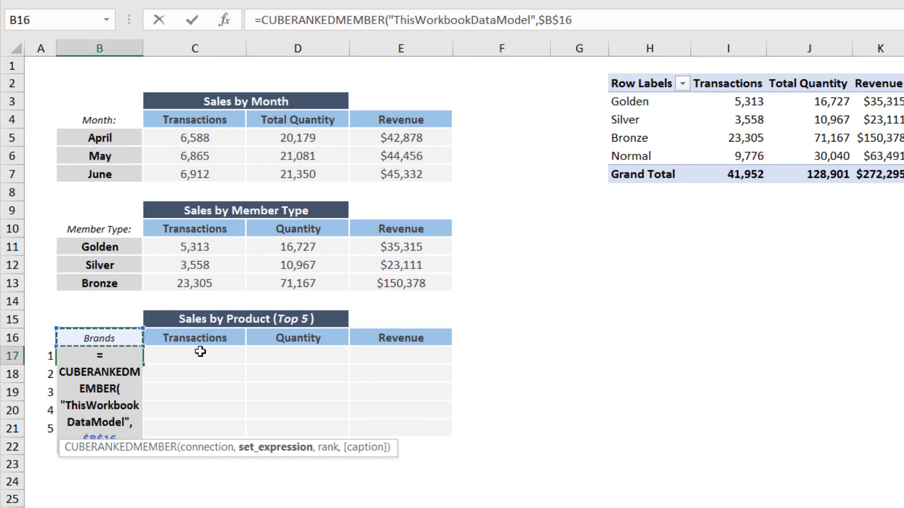
{"action": "type", "text": ","}
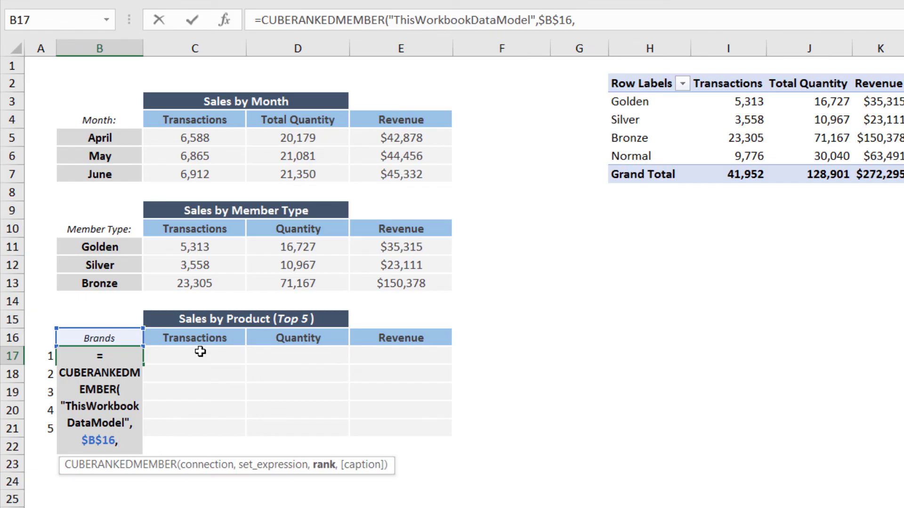
{"action": "key", "text": "Left"}
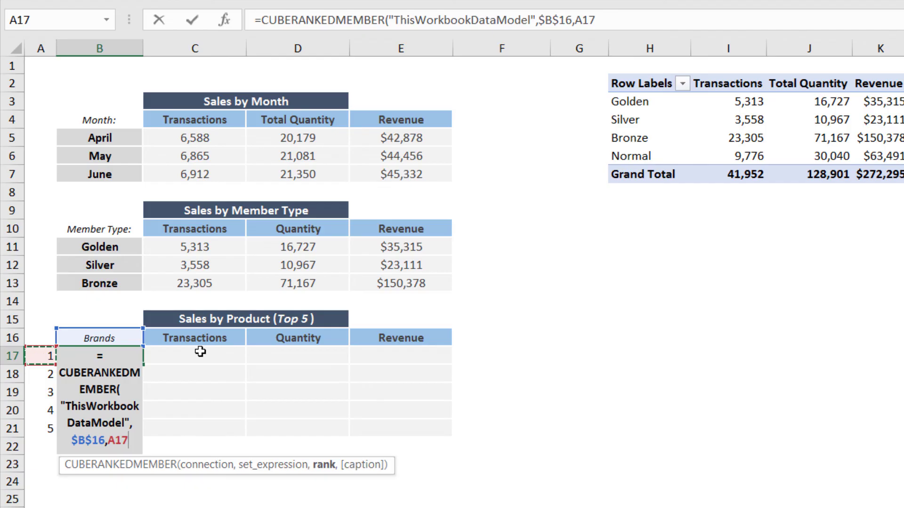
{"action": "type", "text": ")"}
{"action": "key", "text": "Return"}
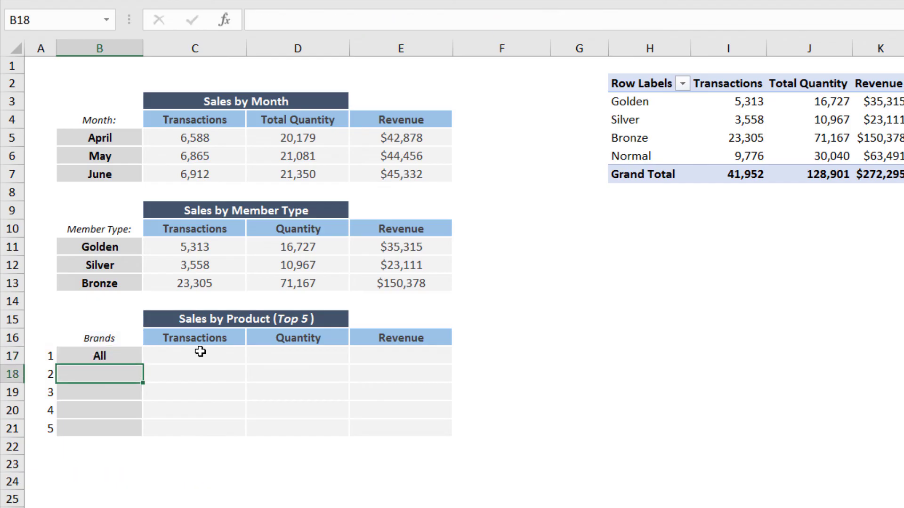
{"action": "key", "text": "Up"}
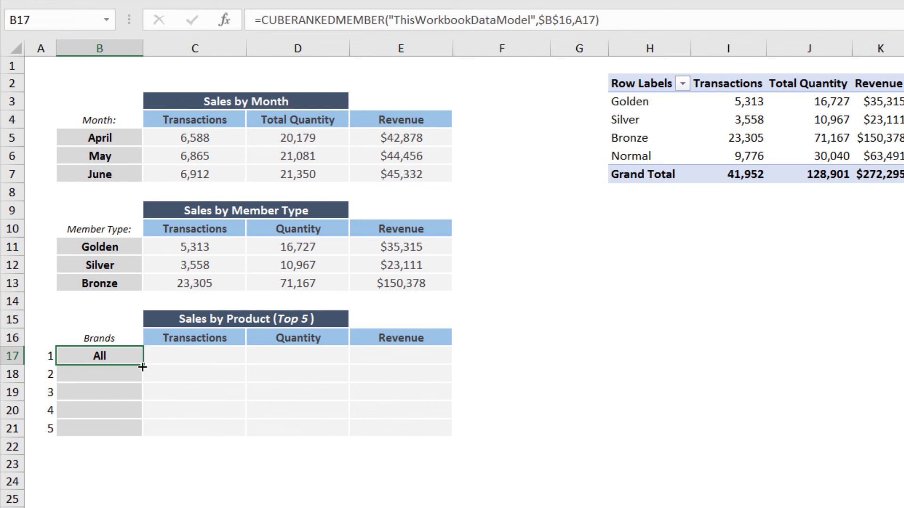
Fill the ranked member formula in B17 down to B21 and set the ranks in A17:A21 to 2 through 6
{"action": "left_click_drag", "start_coordinate": [142, 365], "coordinate": [138, 437]}
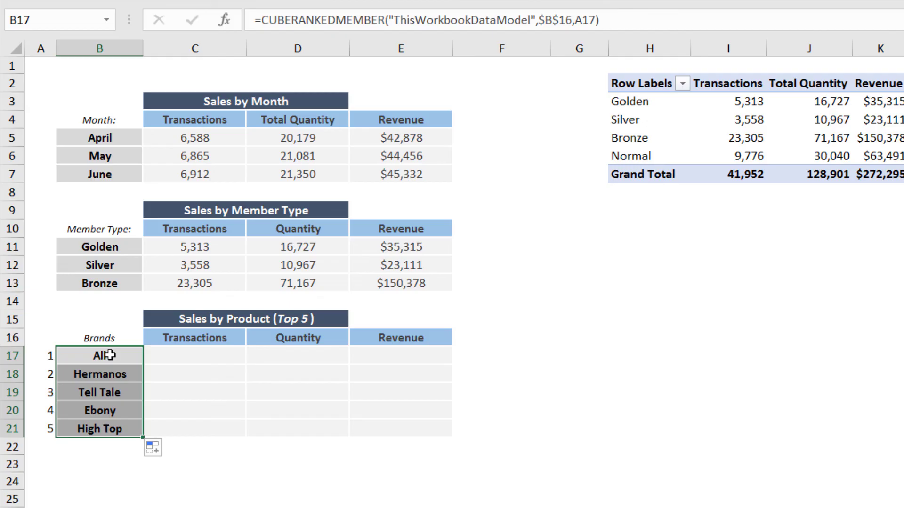
{"action": "left_click", "coordinate": [48, 356]}
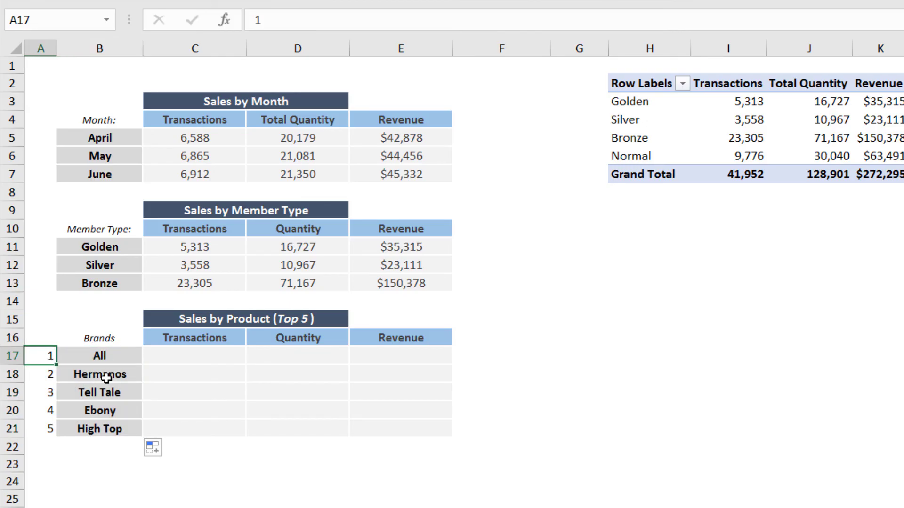
{"action": "type", "text": "2"}
{"action": "key", "text": "Return"}
{"action": "type", "text": "3"}
{"action": "key", "text": "Return"}
{"action": "type", "text": "4"}
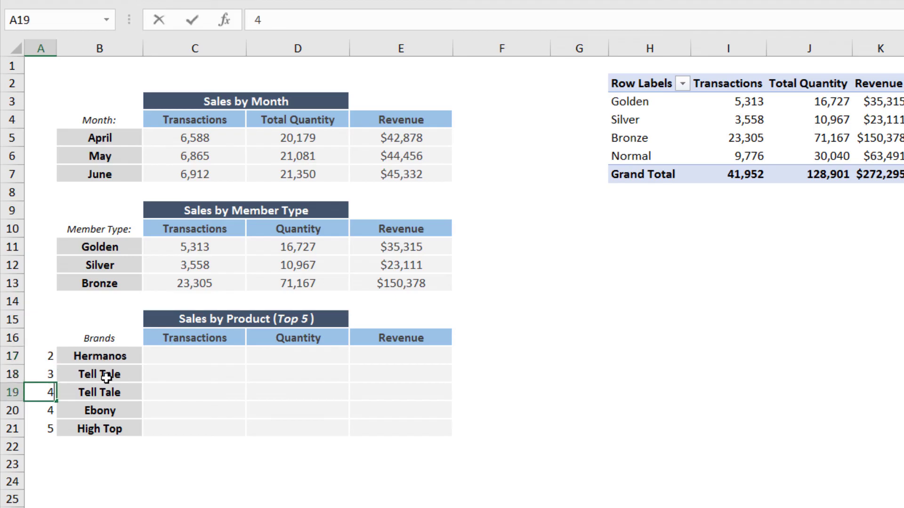
{"action": "key", "text": "Return"}
{"action": "type", "text": "5"}
{"action": "key", "text": "Return"}
{"action": "type", "text": "6"}
{"action": "key", "text": "Return"}
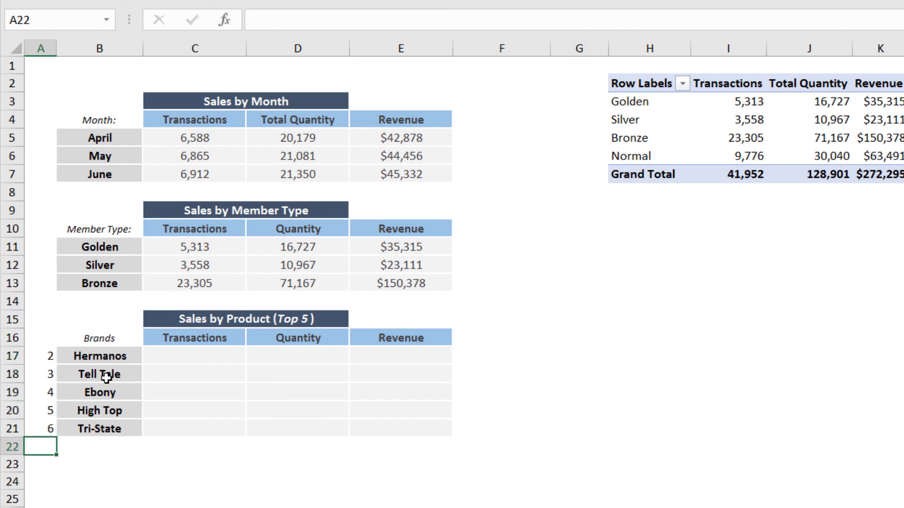
Copy the CUBEVALUE formula from C11 into C17 and fill it across C17:E21 of the product table
{"action": "left_click", "coordinate": [196, 246]}
{"action": "key", "text": "ctrl+c"}
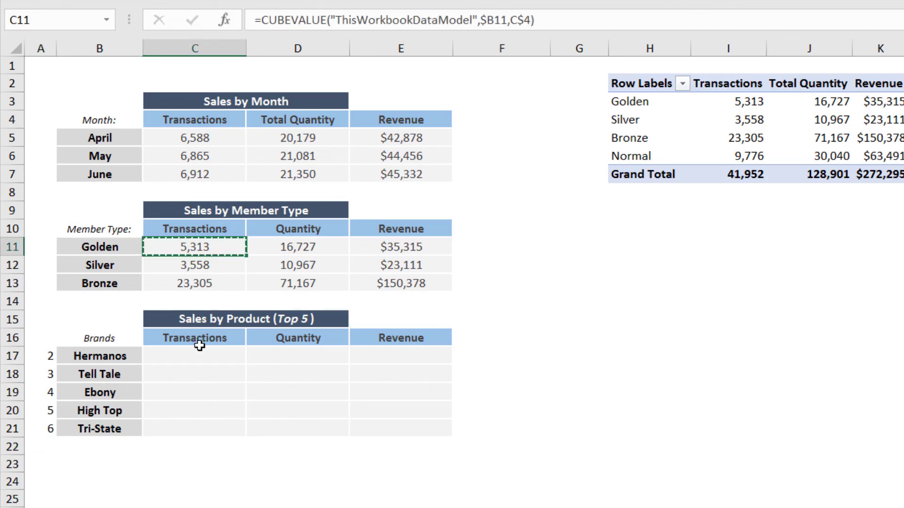
{"action": "left_click", "coordinate": [195, 357]}
{"action": "key", "text": "ctrl+v"}
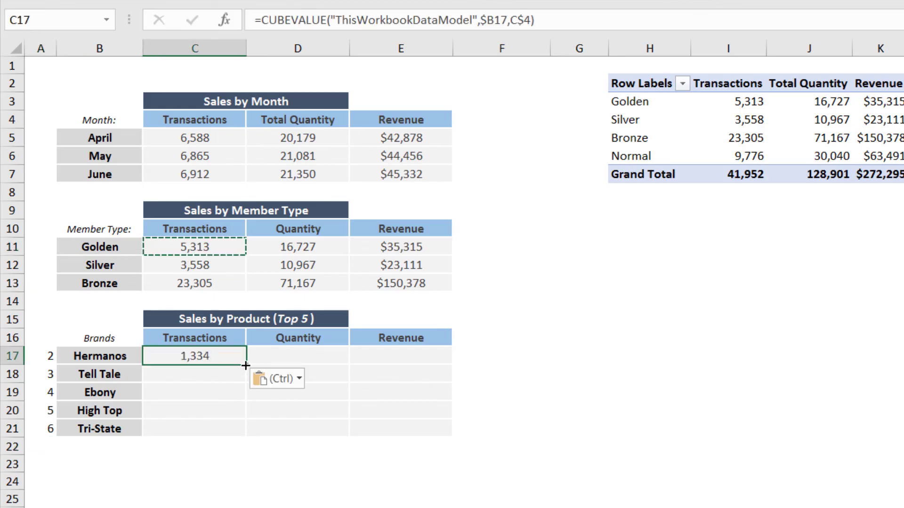
{"action": "left_click_drag", "start_coordinate": [245, 365], "coordinate": [430, 437]}
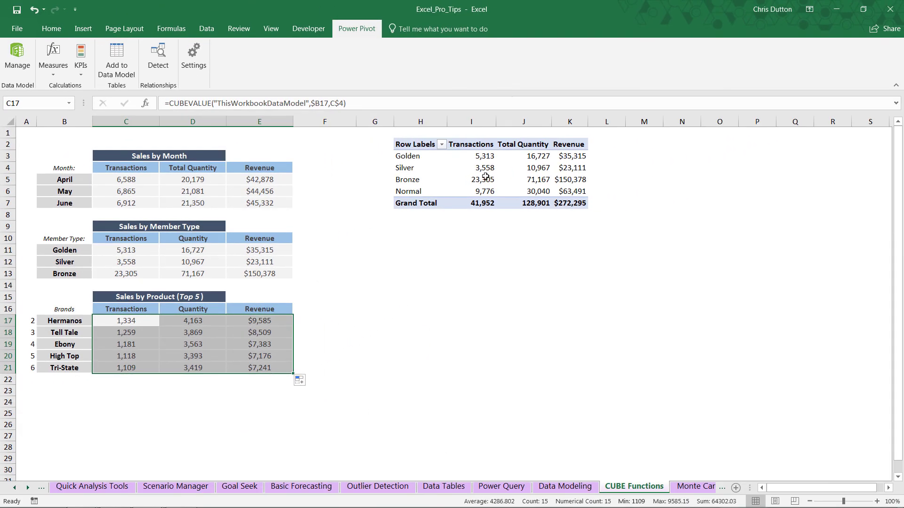
Replace member_card with product_brand from the products table as the PivotTable's row field
{"action": "left_click", "coordinate": [486, 177]}
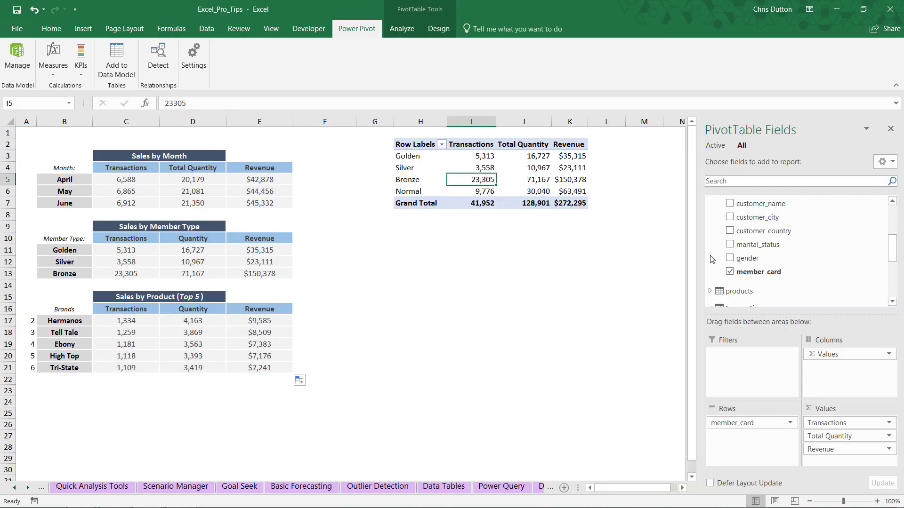
{"action": "left_click_drag", "start_coordinate": [732, 422], "coordinate": [766, 256]}
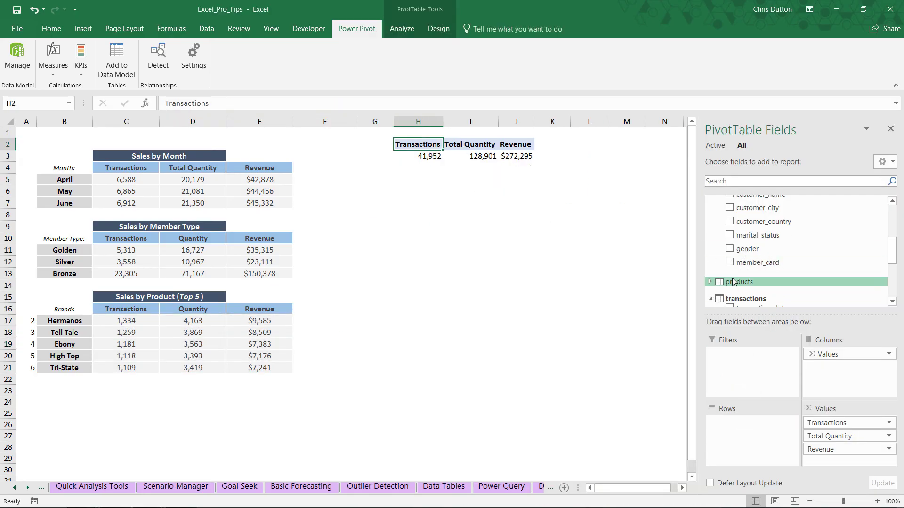
{"action": "left_click", "coordinate": [763, 281]}
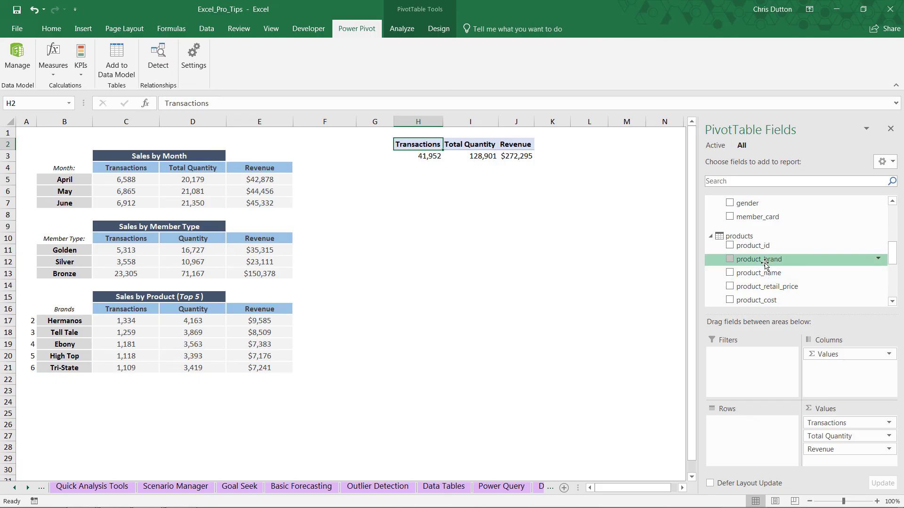
{"action": "left_click_drag", "start_coordinate": [758, 259], "coordinate": [748, 423]}
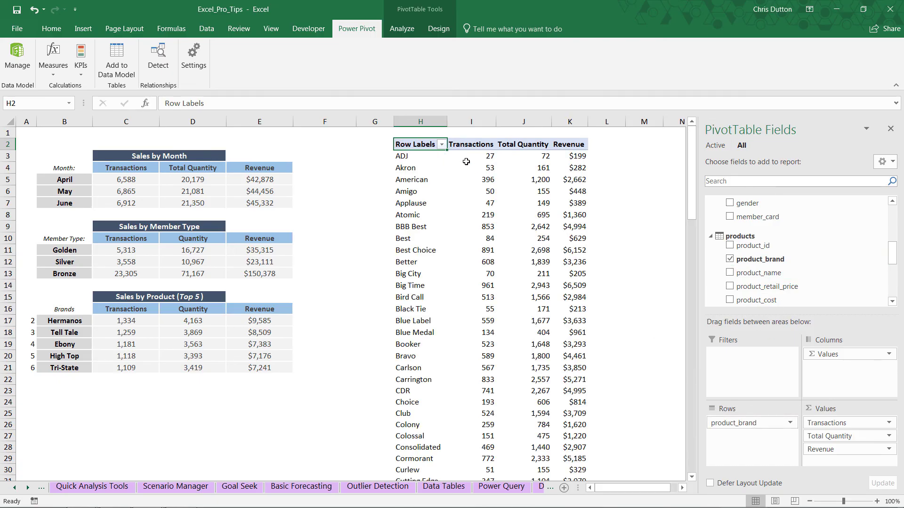
Sort the PivotTable's brands in descending order by Transactions and compare the top brands and their values with the product table
{"action": "left_click", "coordinate": [442, 146]}
{"action": "left_click", "coordinate": [352, 185]}
{"action": "left_click", "coordinate": [353, 233]}
{"action": "left_click", "coordinate": [361, 246]}
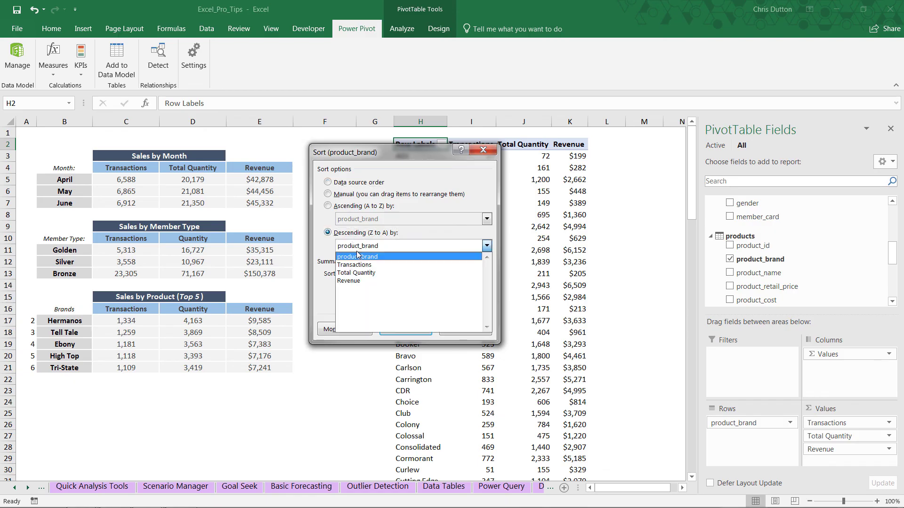
{"action": "left_click", "coordinate": [354, 265]}
{"action": "left_click", "coordinate": [399, 327]}
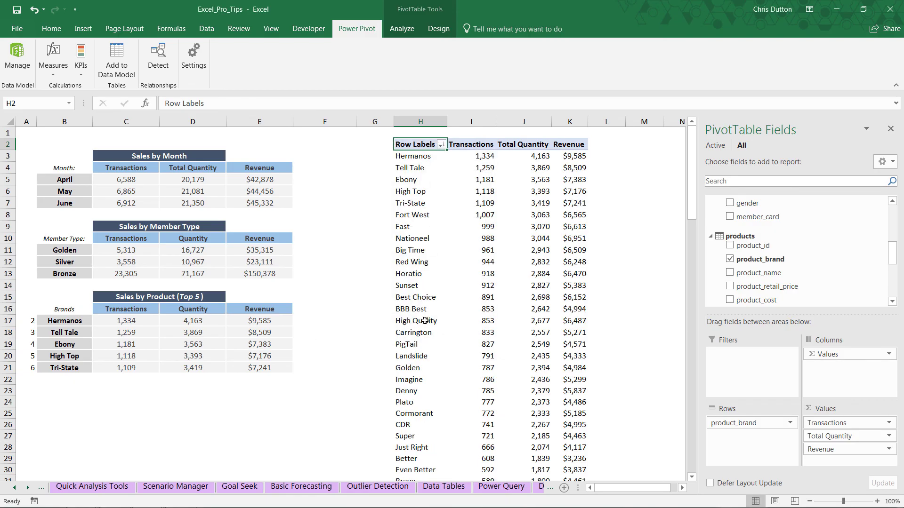
{"action": "left_click_drag", "start_coordinate": [414, 157], "coordinate": [413, 203]}
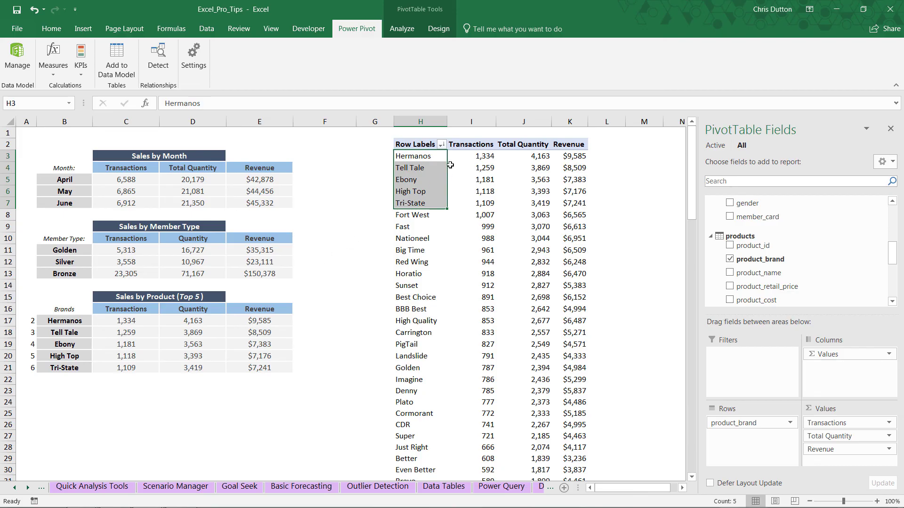
{"action": "left_click_drag", "start_coordinate": [463, 156], "coordinate": [565, 211]}
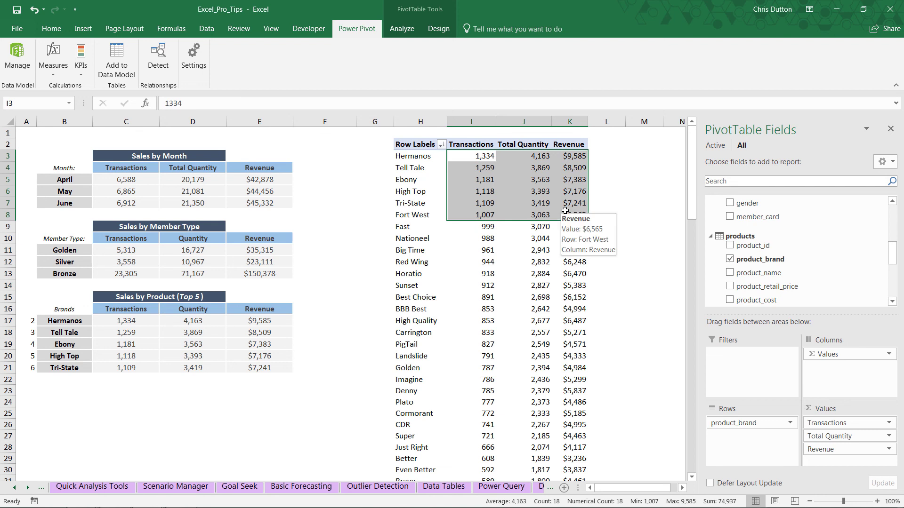
Delete columns H through K containing the PivotTable and deselect the area
{"action": "left_click", "coordinate": [420, 122]}
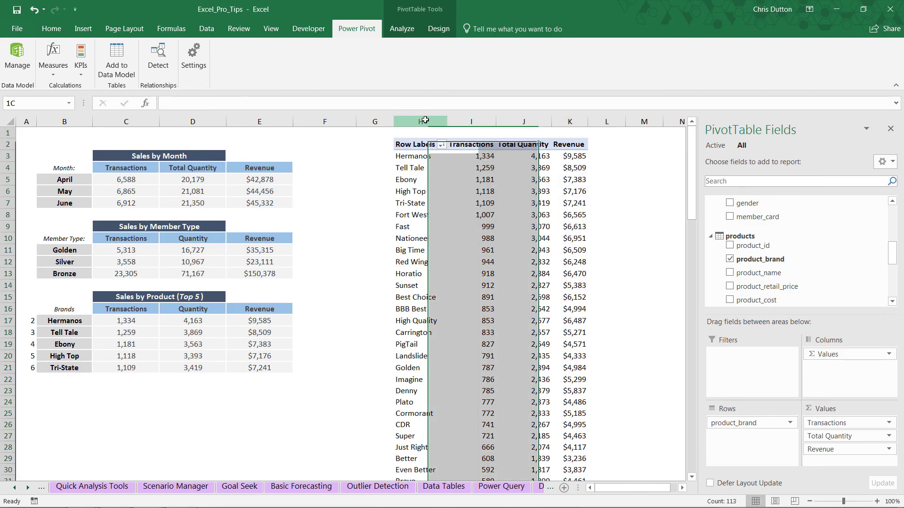
{"action": "left_click", "coordinate": [567, 119], "text": "shift"}
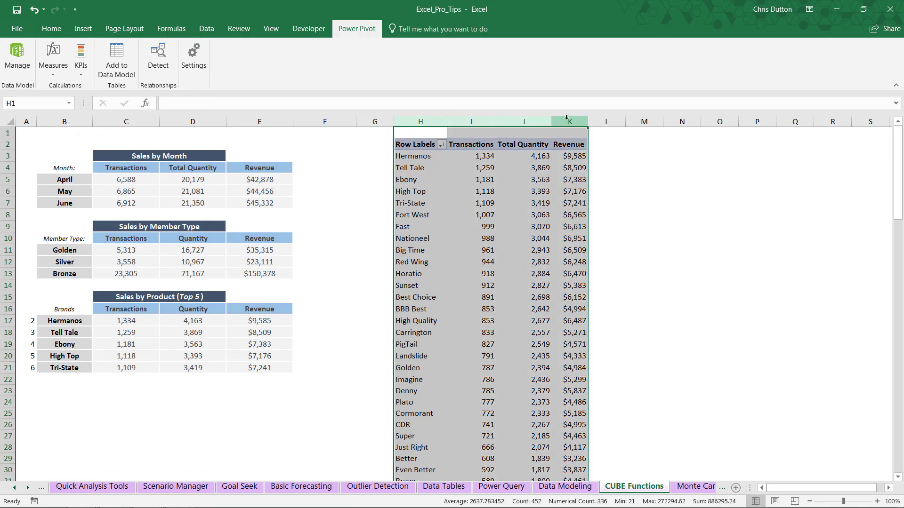
{"action": "right_click", "coordinate": [567, 118]}
{"action": "left_click", "coordinate": [593, 217]}
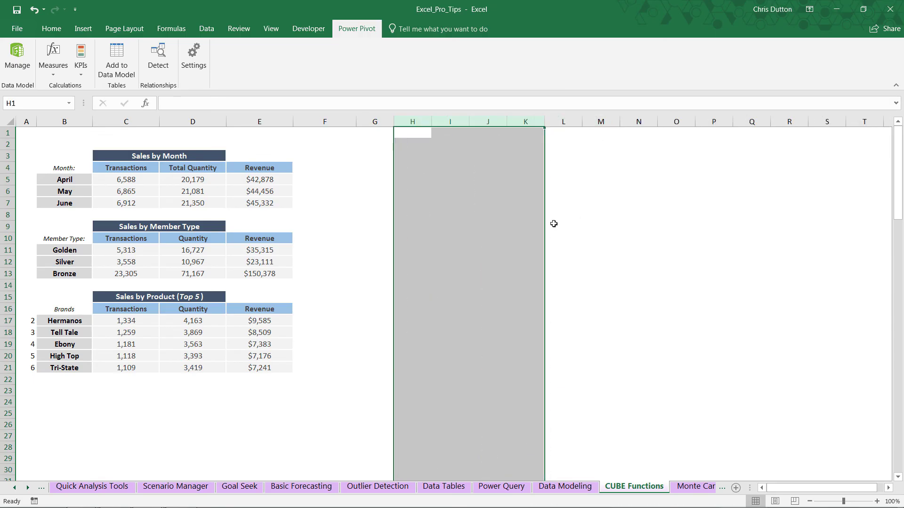
{"action": "left_click", "coordinate": [364, 252]}
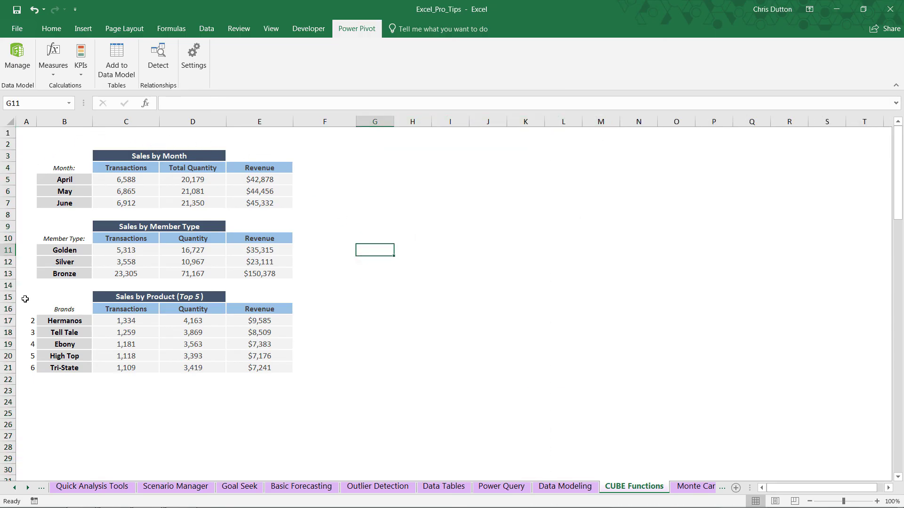